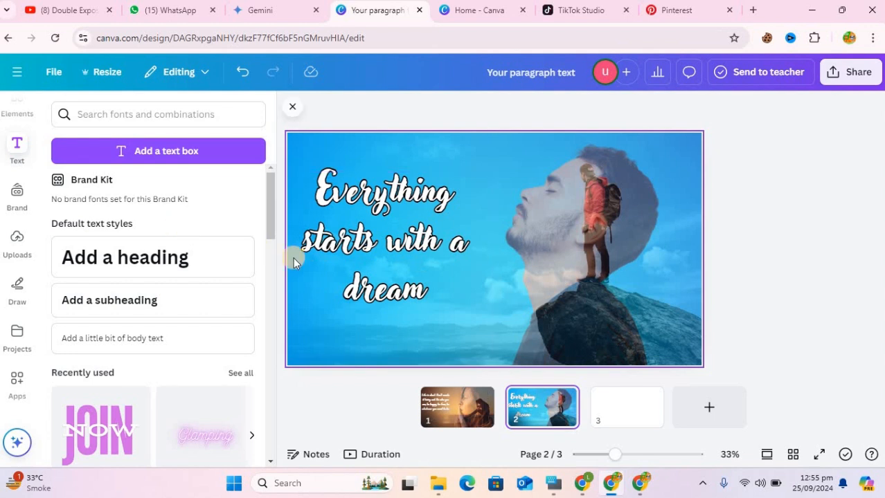
- On the blank page 3, add the recently used photo of the red-haired woman in profile and flip it horizontally
click(634, 411)
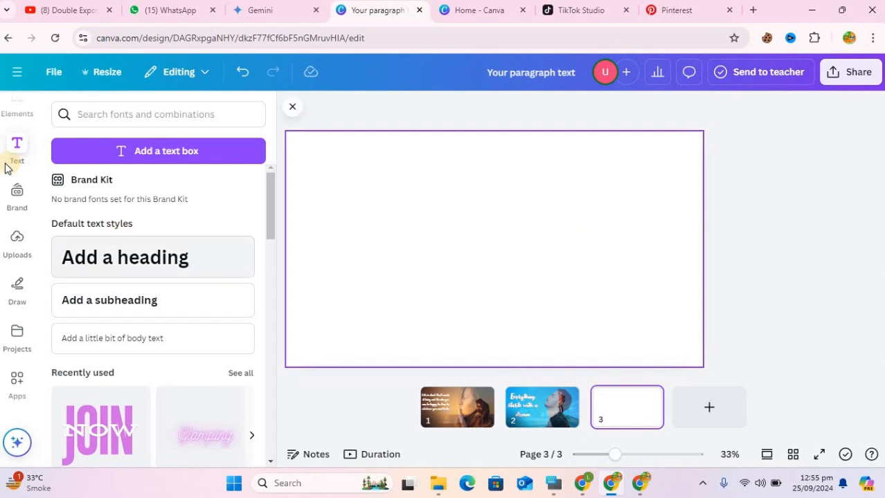
scroll(19, 158, up, 1)
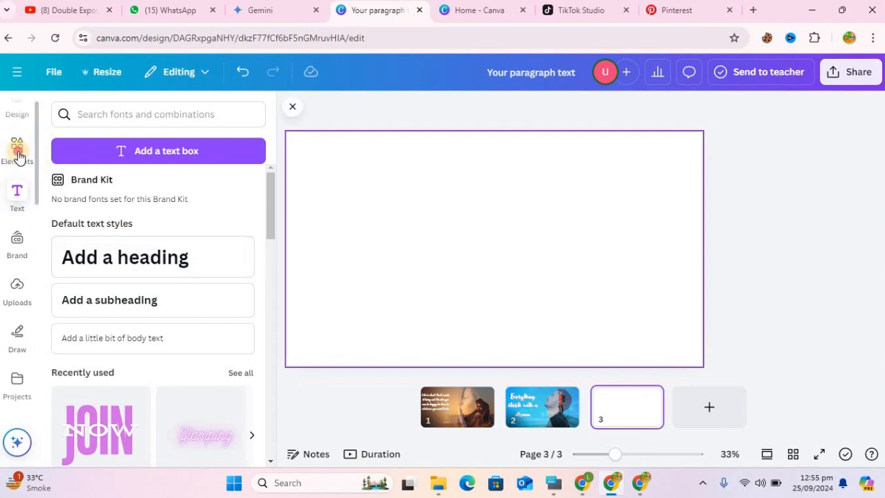
click(18, 158)
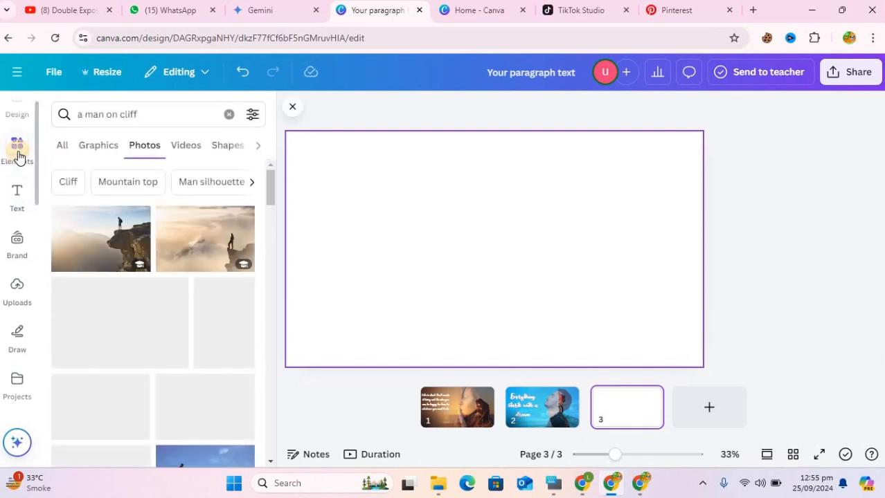
click(229, 116)
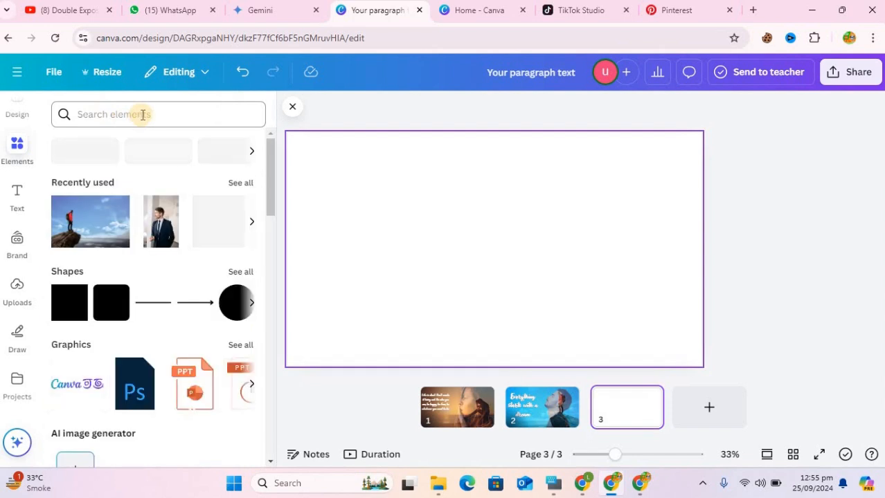
click(251, 224)
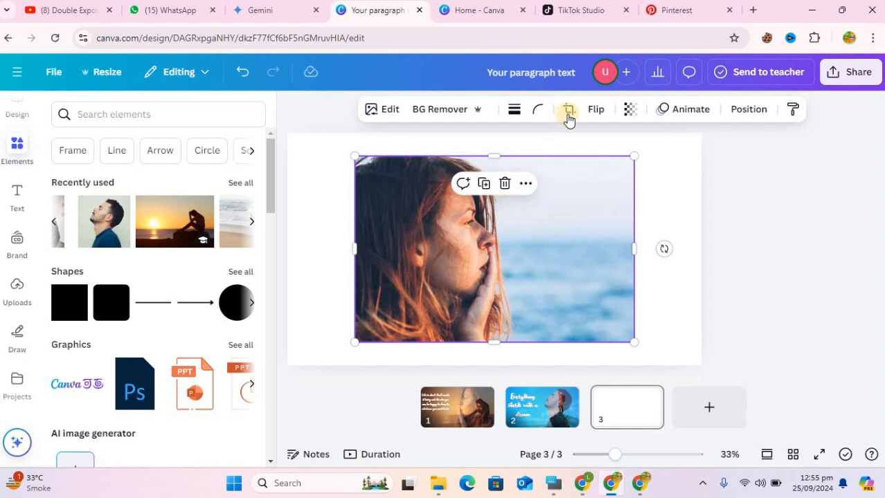
click(598, 112)
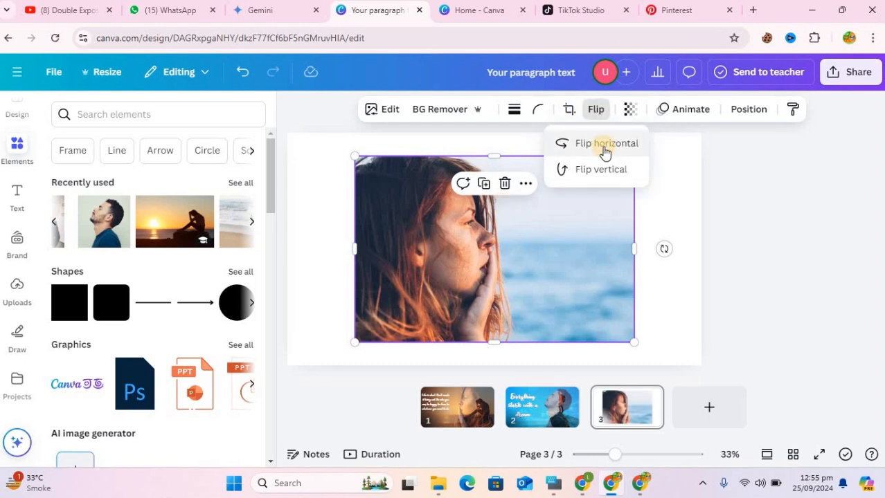
click(604, 145)
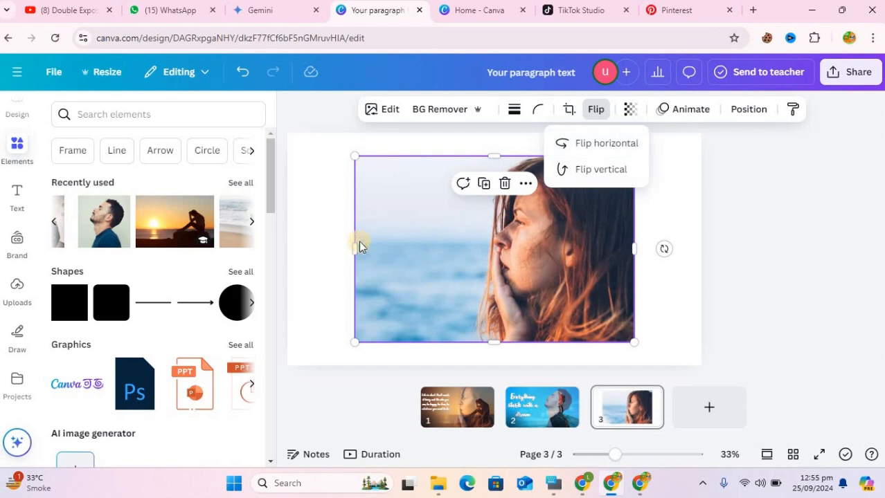
- Crop and scale the woman's photo to about 993 × 1,026 on the right part of the page, and remove its background
drag(361, 247, 454, 248)
drag(634, 340, 656, 365)
drag(631, 304, 671, 292)
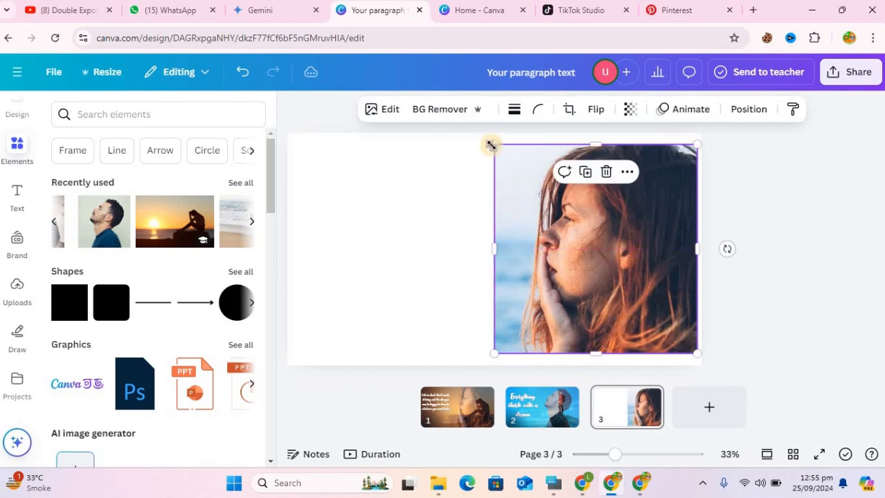
drag(487, 134, 483, 133)
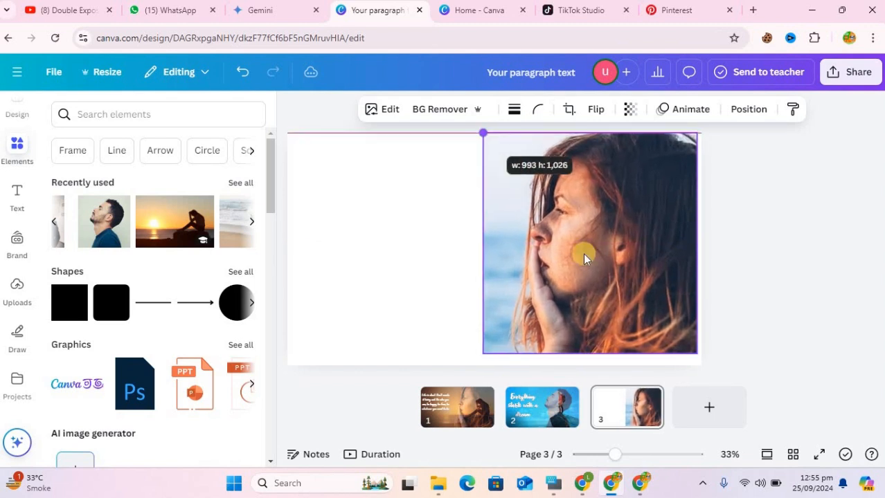
click(440, 111)
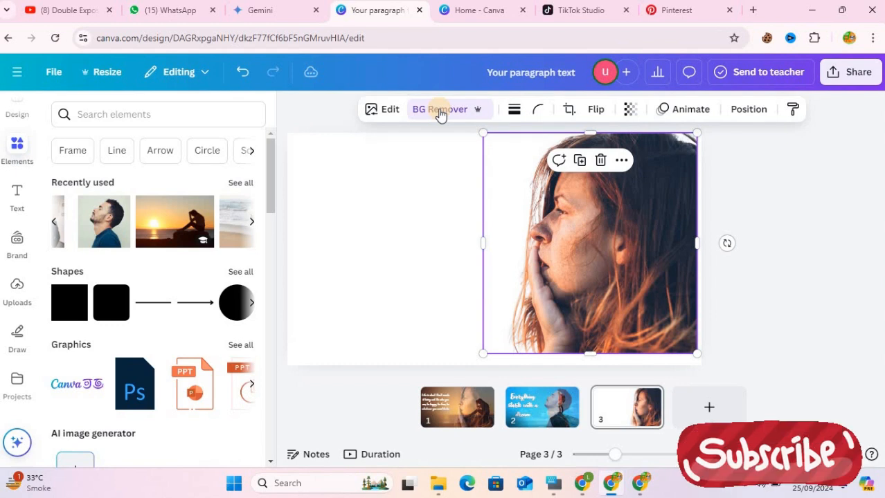
click(762, 280)
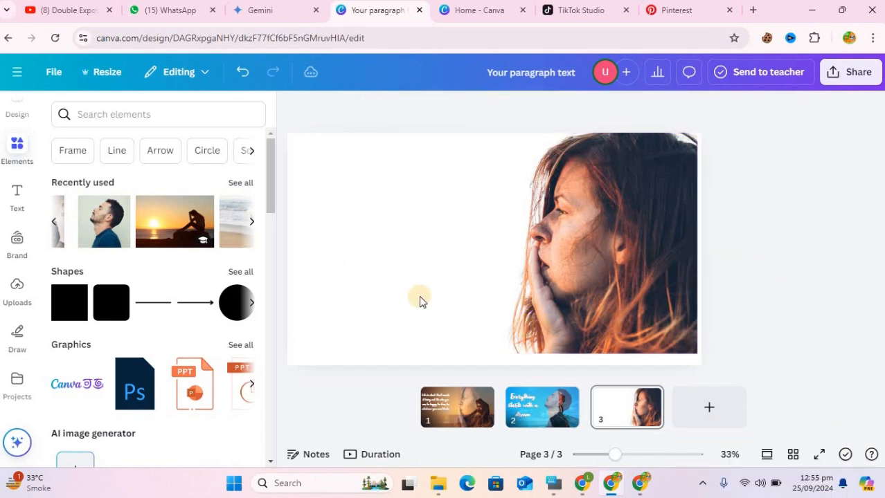
- Add the recently used sunset silhouette photo, crop its left side, and place it over the woman at the page's upper right
click(158, 227)
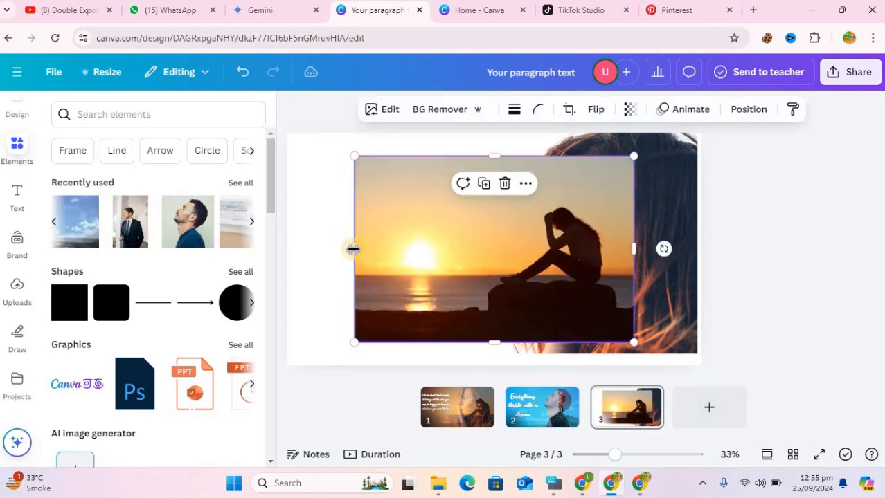
drag(355, 249, 436, 256)
drag(536, 297, 598, 276)
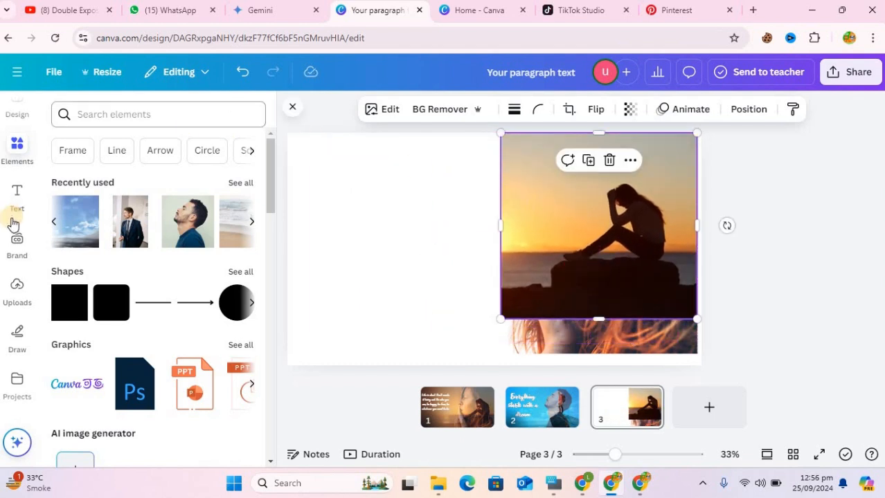
- Open the Easy Reflections app and start creating a reflection of the selected sunset photo
scroll(28, 221, down, 2)
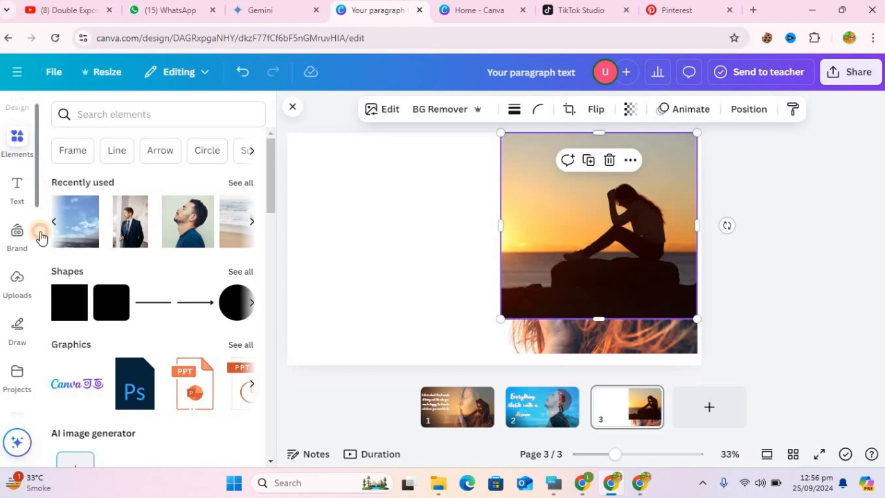
scroll(19, 312, down, 1)
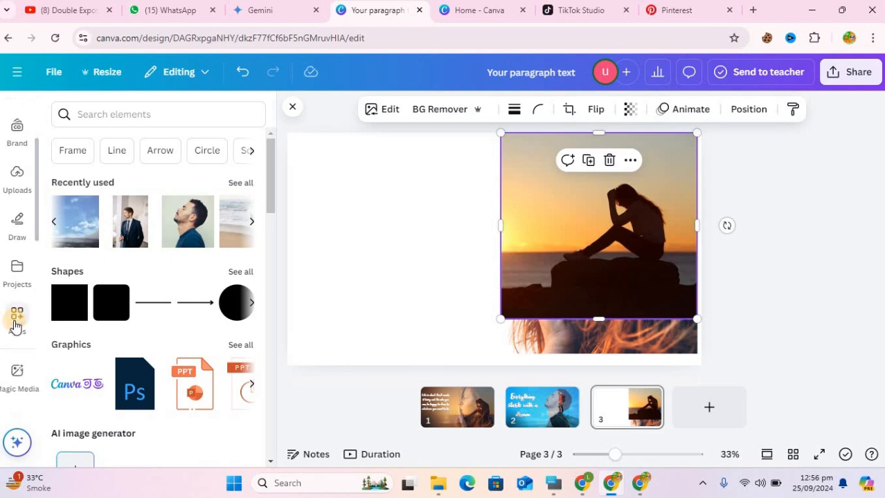
click(15, 320)
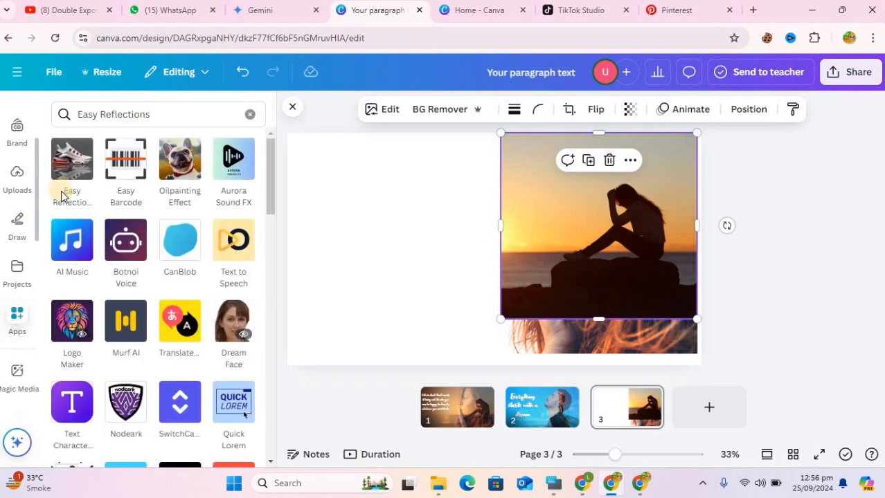
click(83, 113)
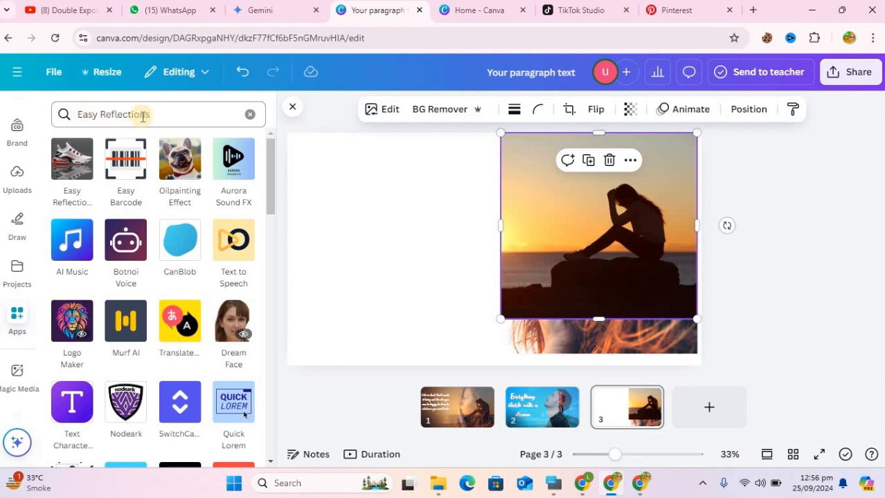
click(65, 173)
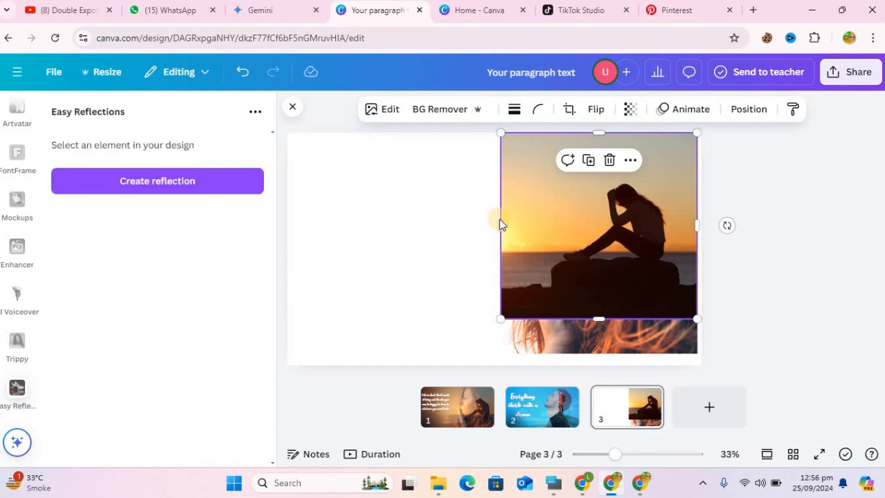
click(177, 191)
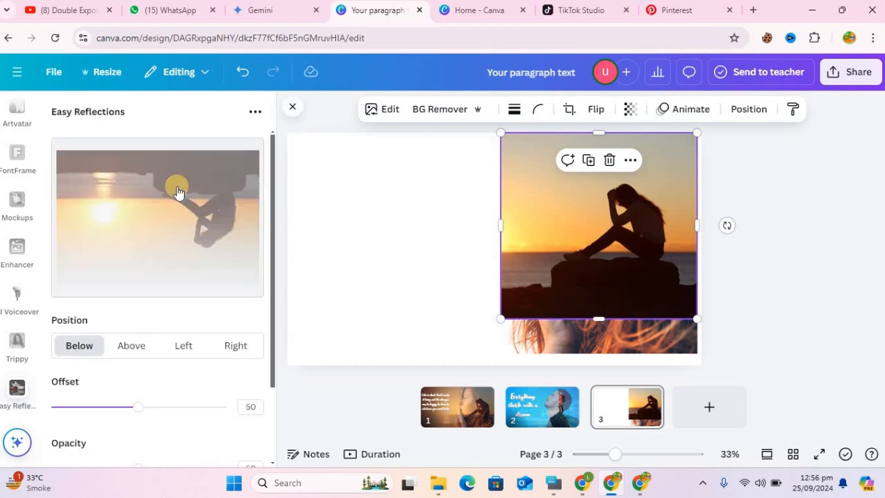
- Set the reflection's position to Left, its offset to 60 and its opacity to 100, and add it to the design
click(184, 349)
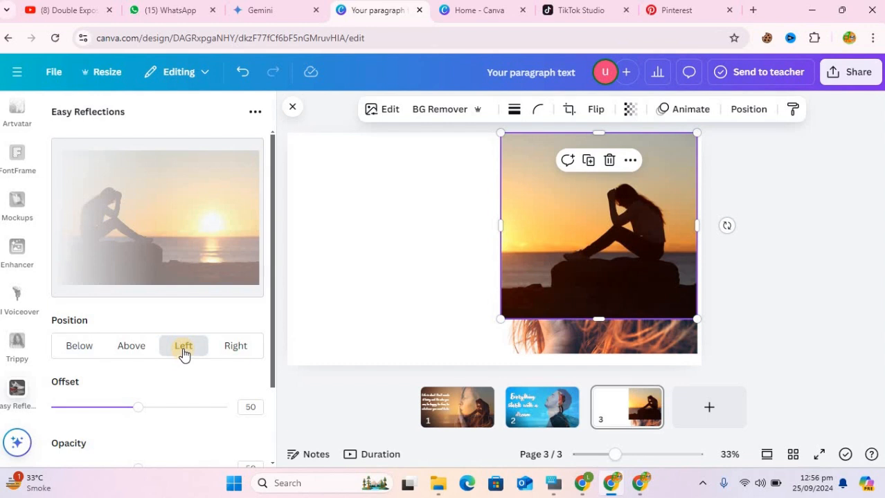
click(239, 352)
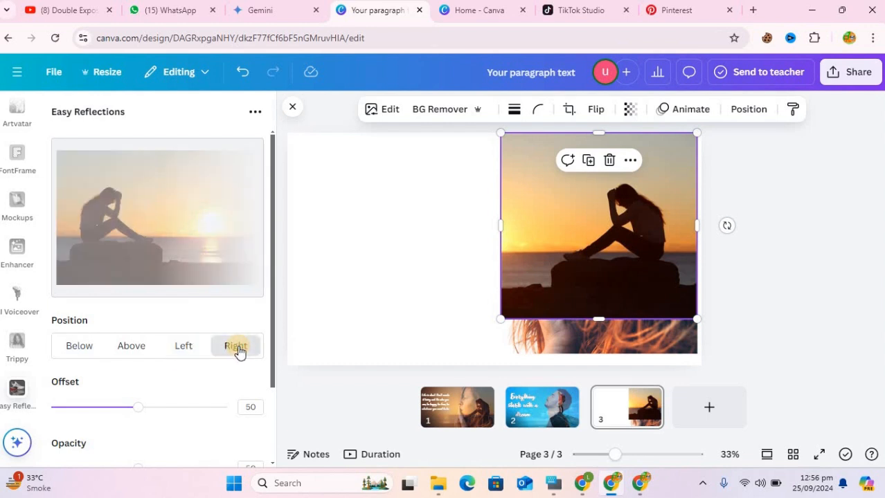
click(186, 350)
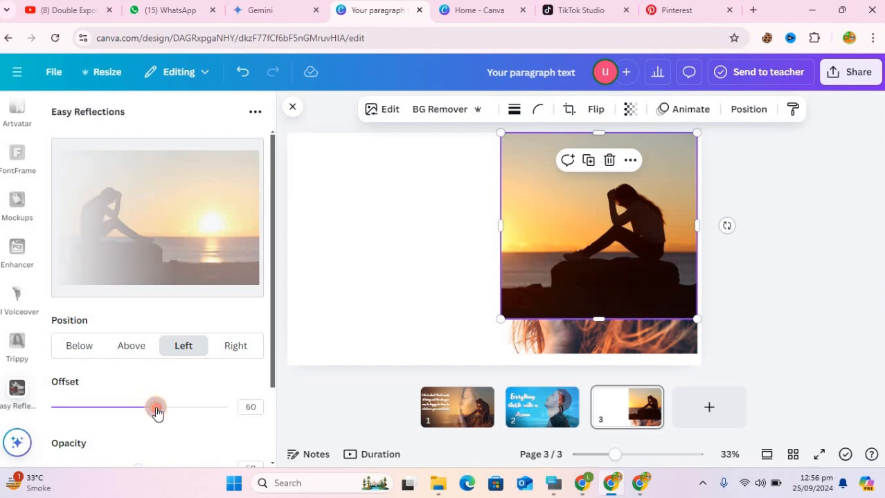
drag(273, 395, 275, 429)
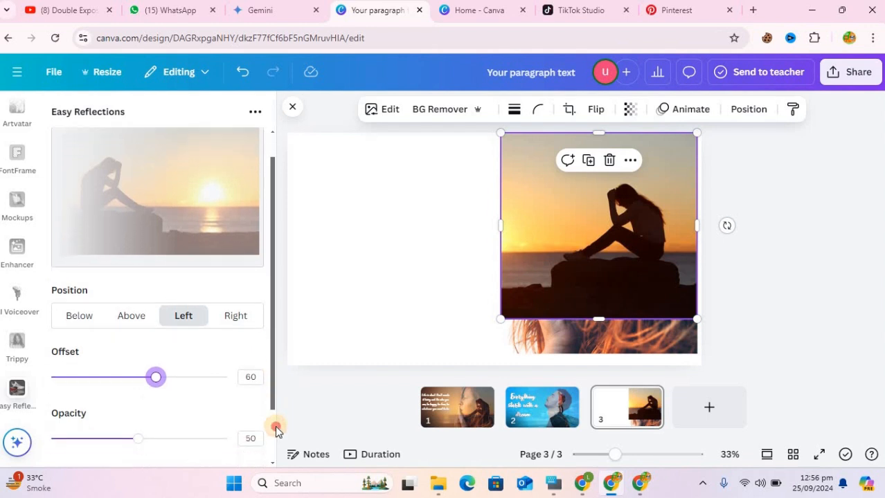
scroll(275, 428, down, 1)
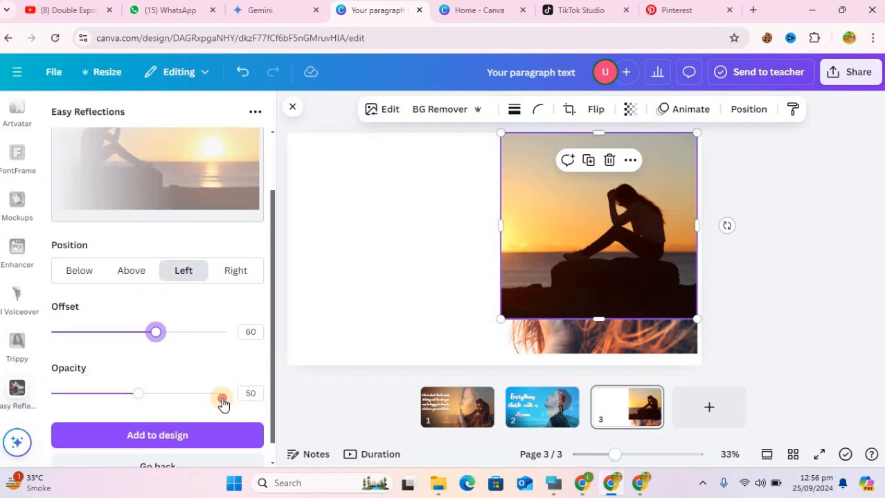
drag(222, 404, 243, 403)
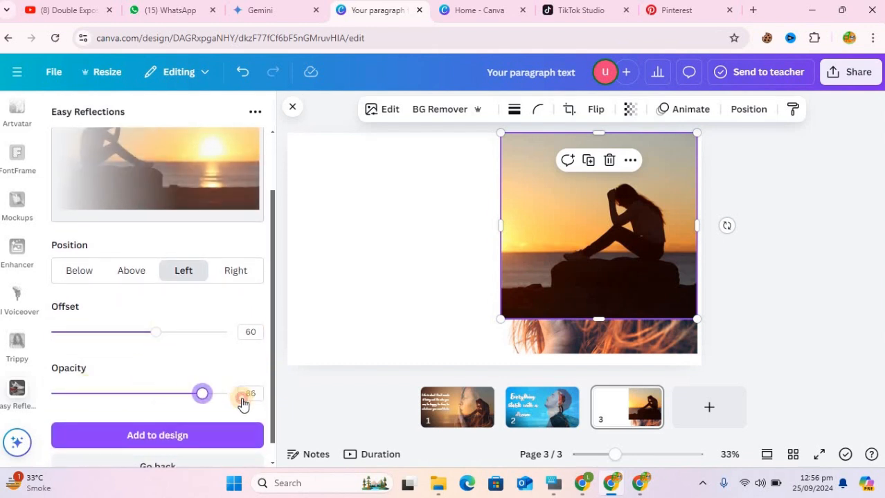
click(199, 436)
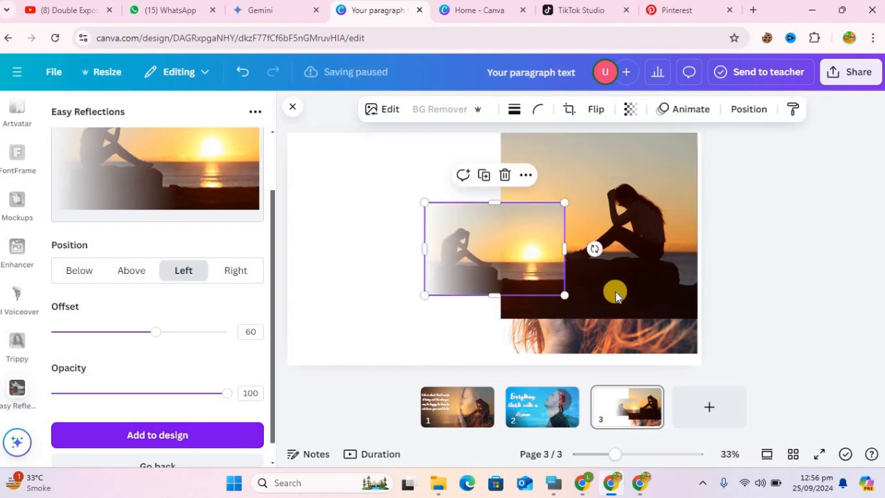
- Delete the original sunset photo and enlarge the faded reflection image until it covers most of the page
click(601, 305)
click(610, 163)
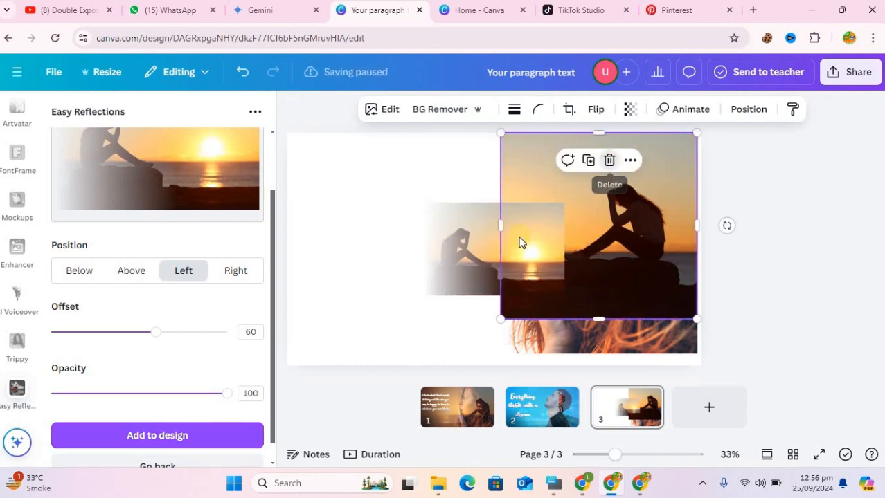
click(428, 218)
drag(424, 202, 319, 132)
drag(565, 294, 647, 352)
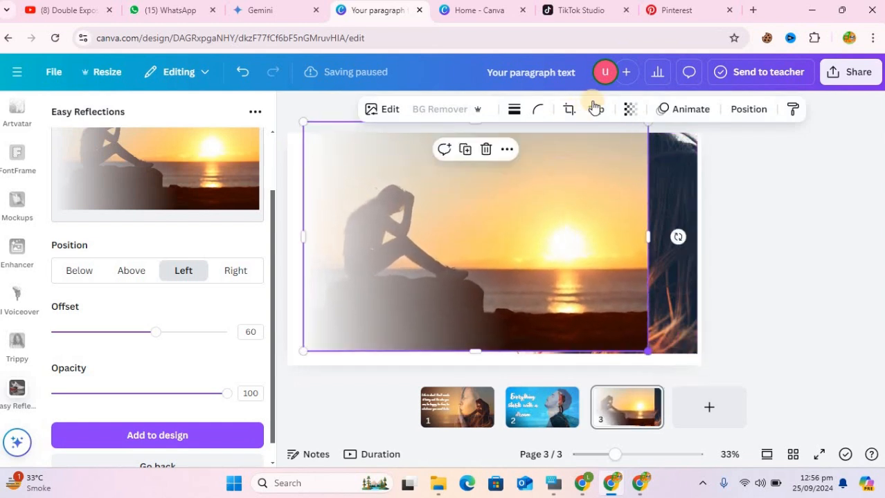
- Flip the faded sunset image horizontally and align it with the page's top so the silhouette overlaps the woman's face
click(592, 111)
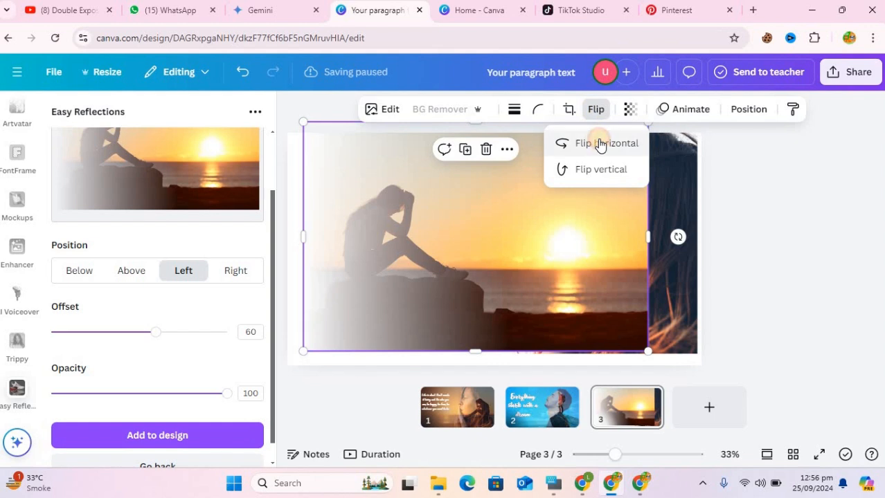
click(599, 144)
drag(604, 271, 634, 275)
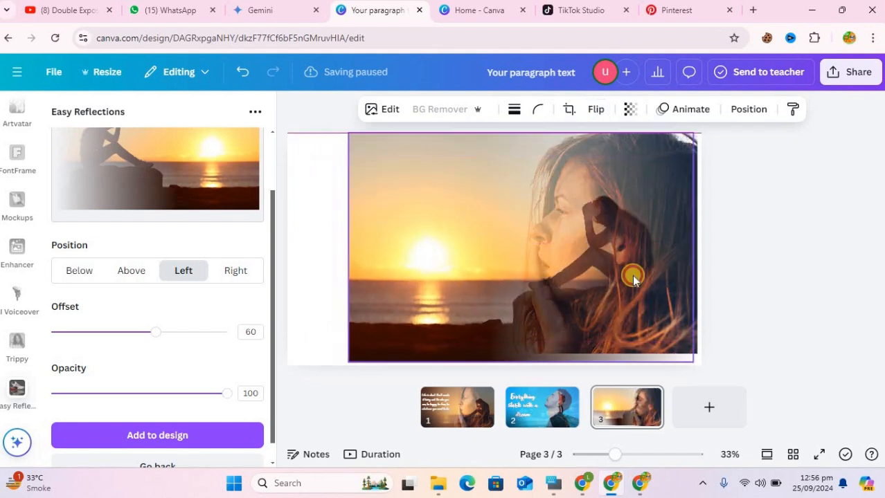
- Set the page background to the solid brown #936251 sampled from the water in the sunset image
click(321, 213)
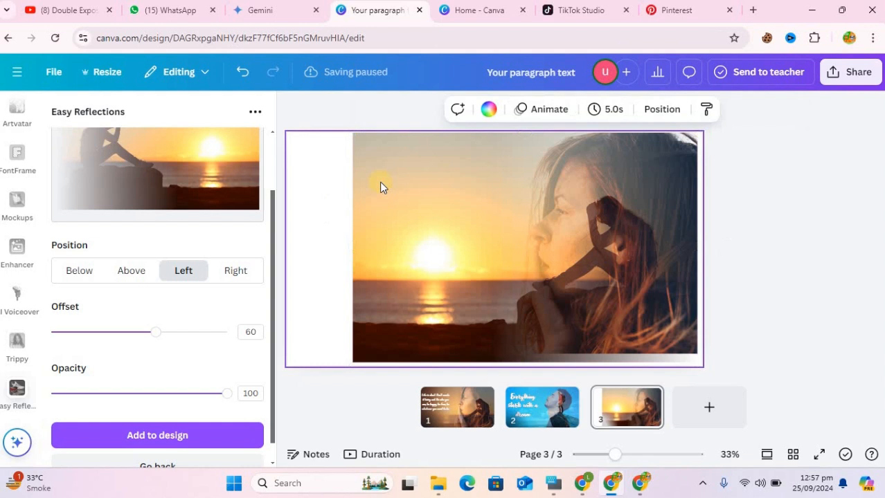
click(490, 112)
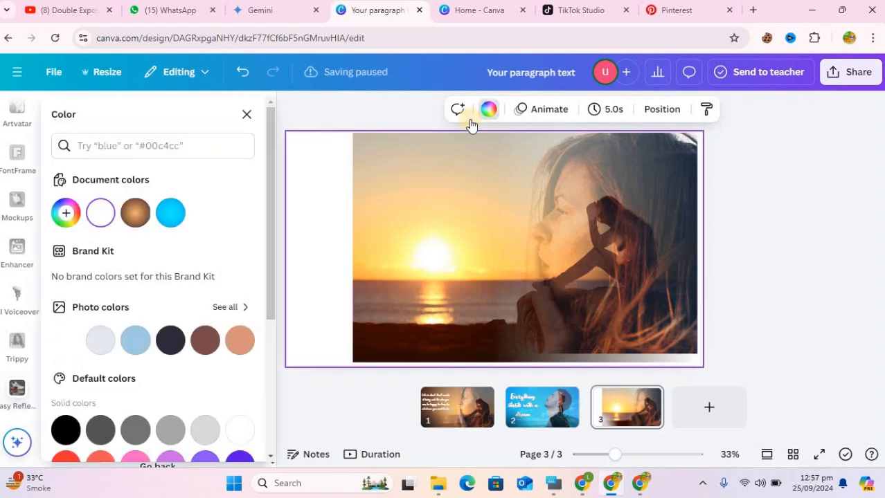
click(66, 216)
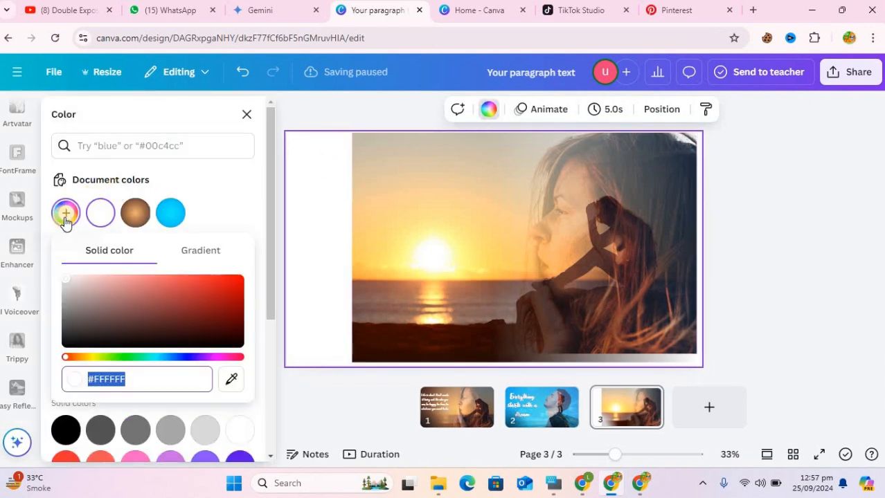
click(231, 379)
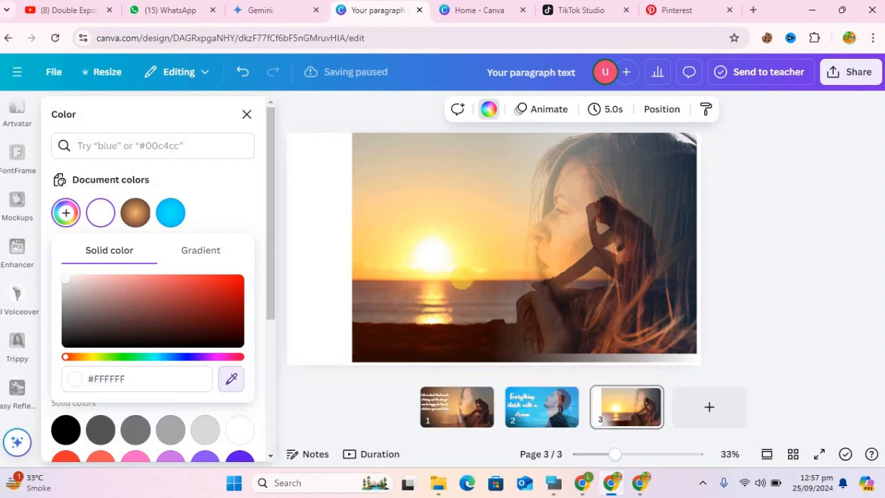
click(408, 305)
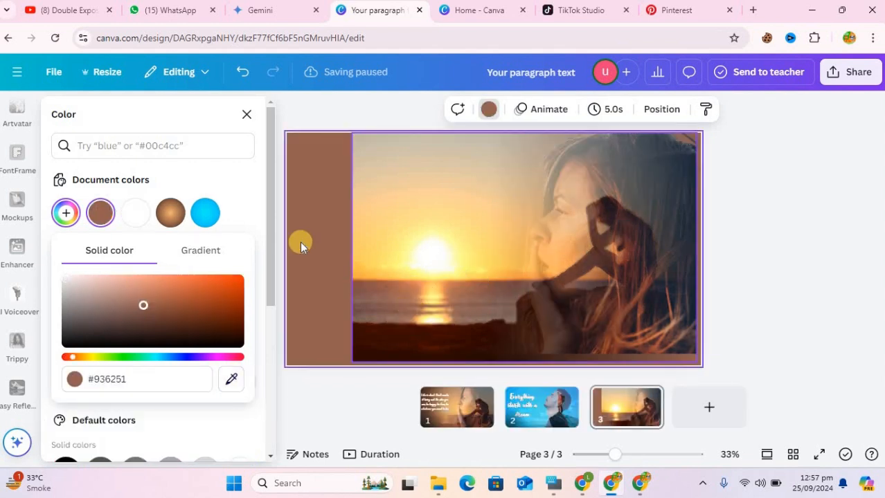
- Change the page background to a radial gradient from brown to dark brown #451003 sampled from the sunset image's lower area
click(210, 253)
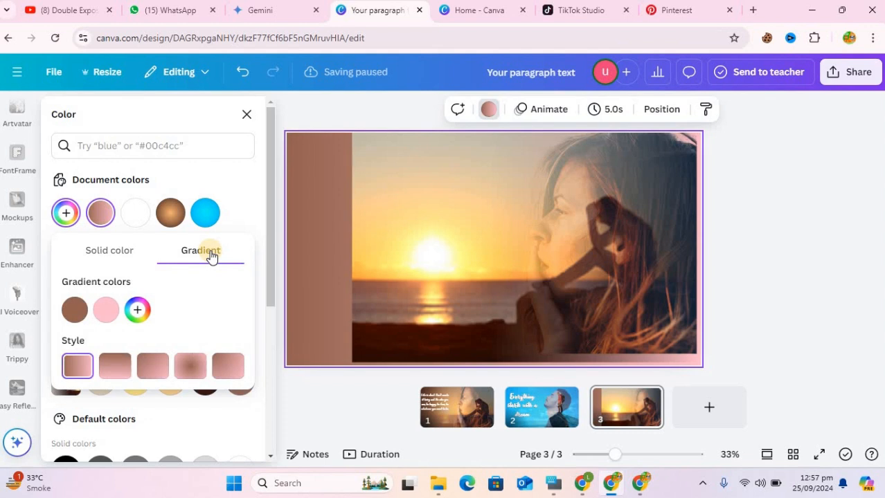
click(104, 310)
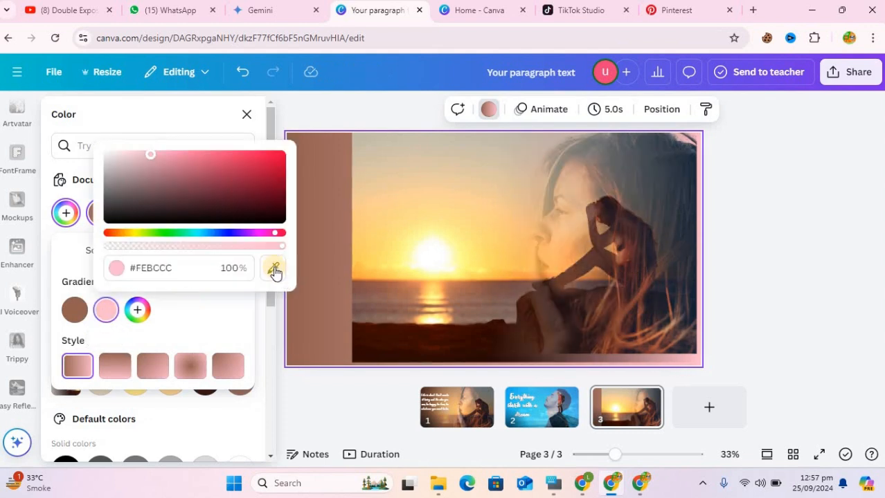
click(275, 269)
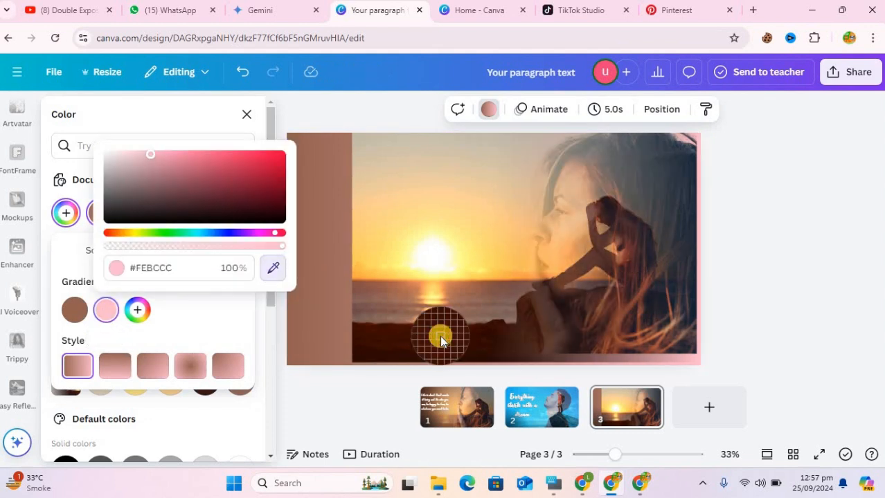
click(440, 336)
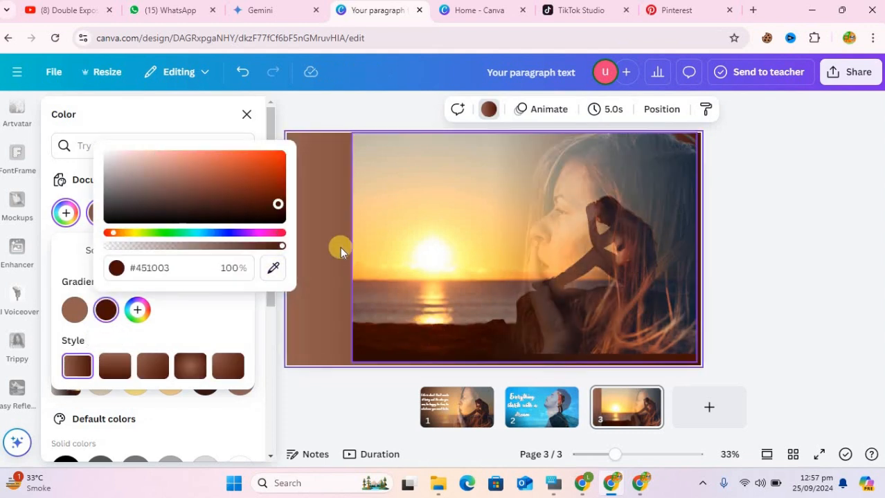
click(190, 366)
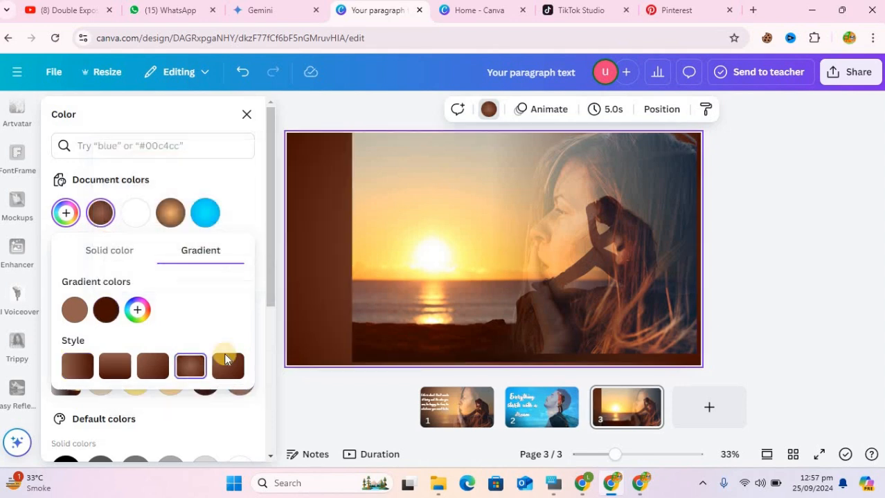
- Move the faded sunset image to the page's left edge and the woman's photo into the page's lower-right corner
click(383, 288)
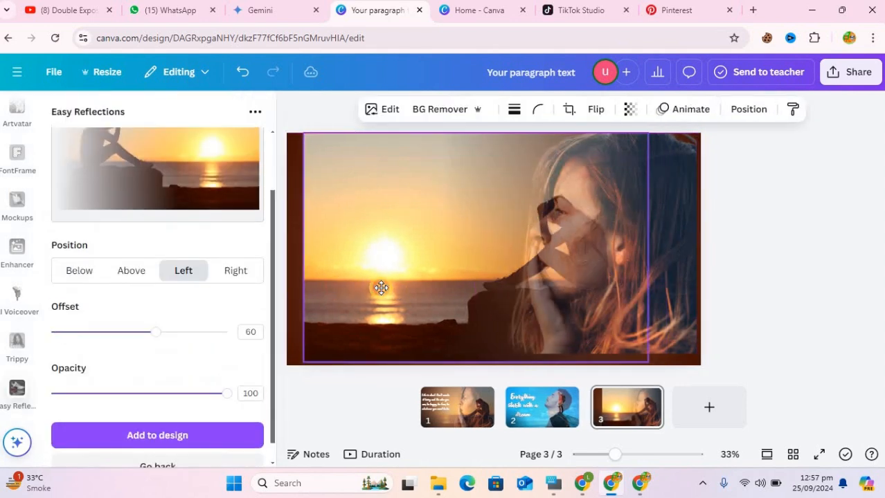
click(664, 337)
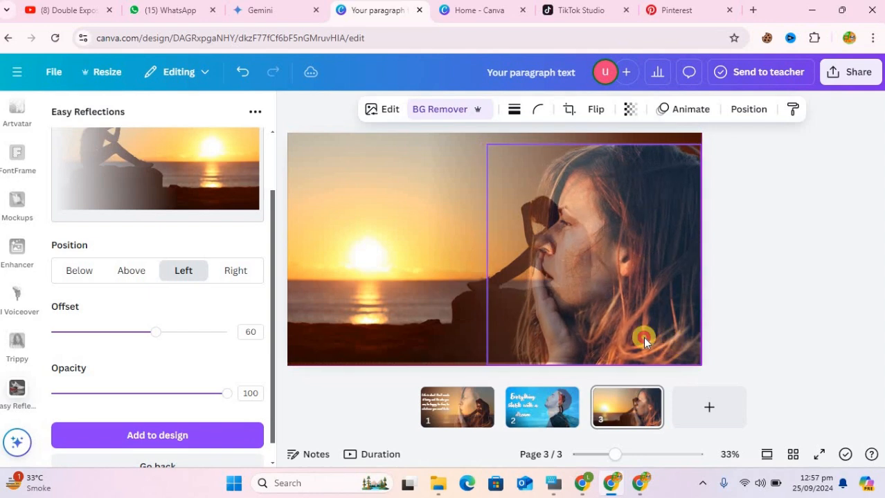
click(413, 293)
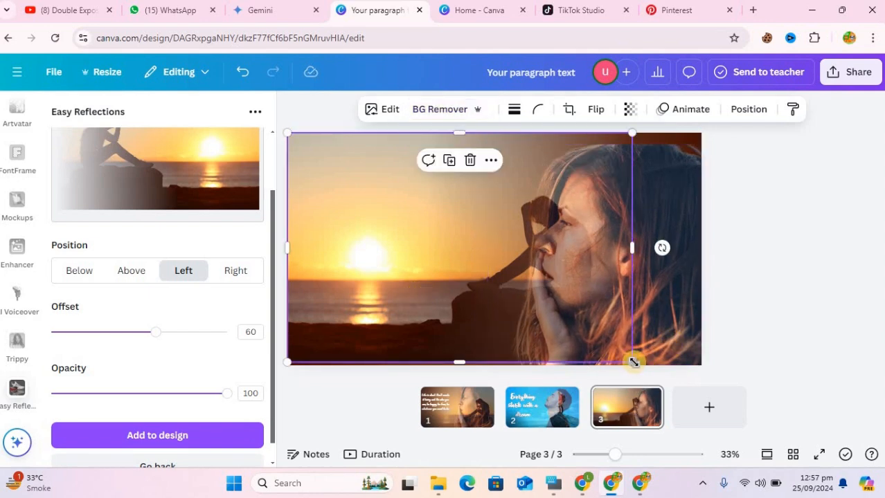
- Enlarge the faded sunset image beyond the page's height and scale the woman's photo to fill the full page height
drag(633, 361, 734, 420)
drag(598, 236, 541, 247)
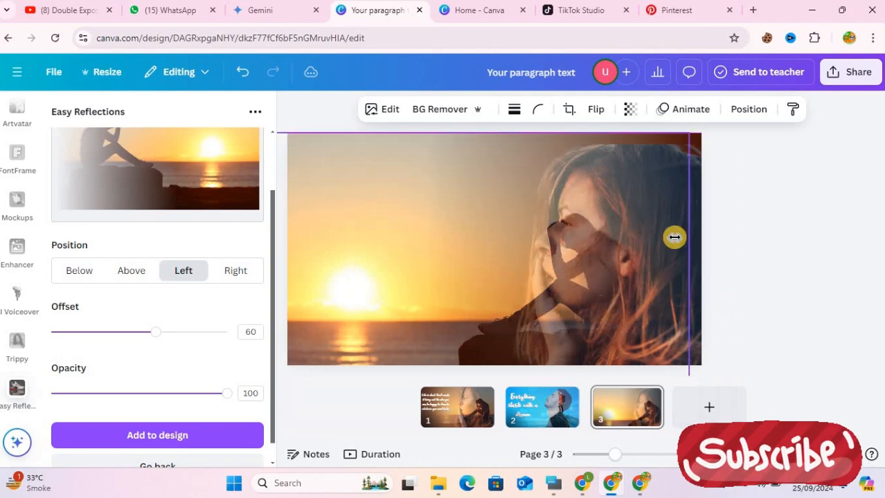
drag(685, 227, 684, 220)
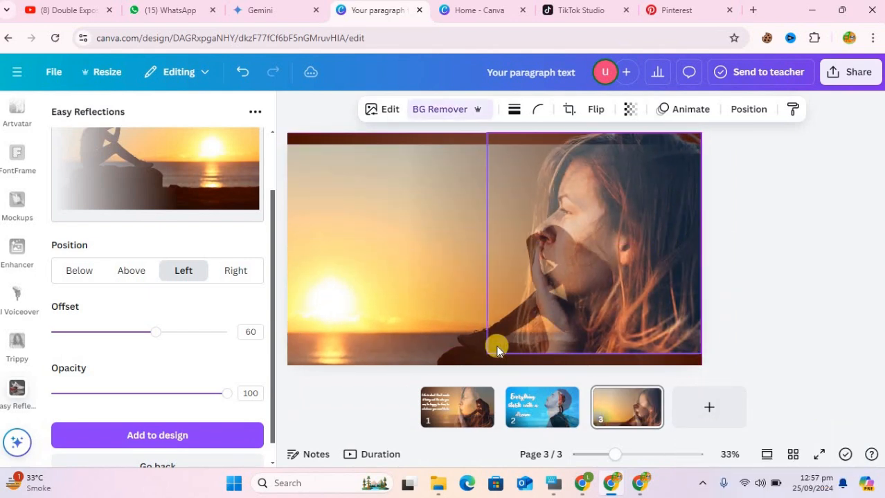
drag(488, 354, 465, 366)
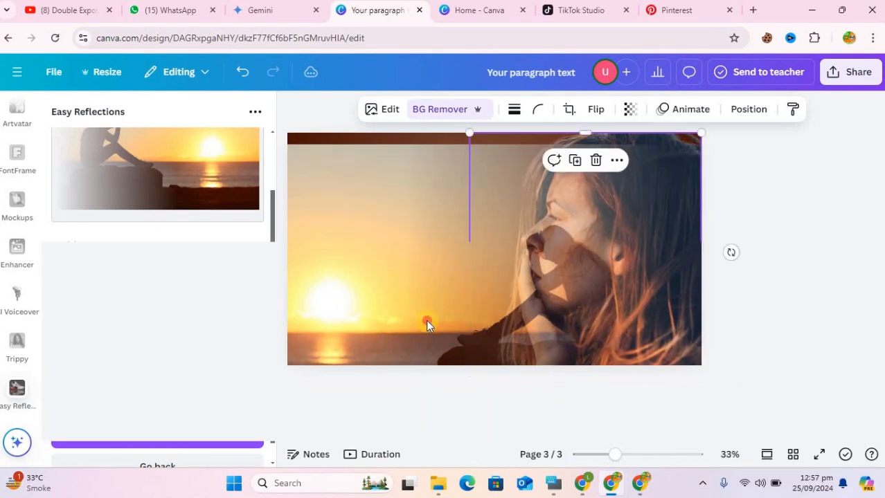
- Reposition and slightly enlarge the sunset image to cover the whole page, with the silhouette over the woman's neck and hair
drag(427, 322, 465, 311)
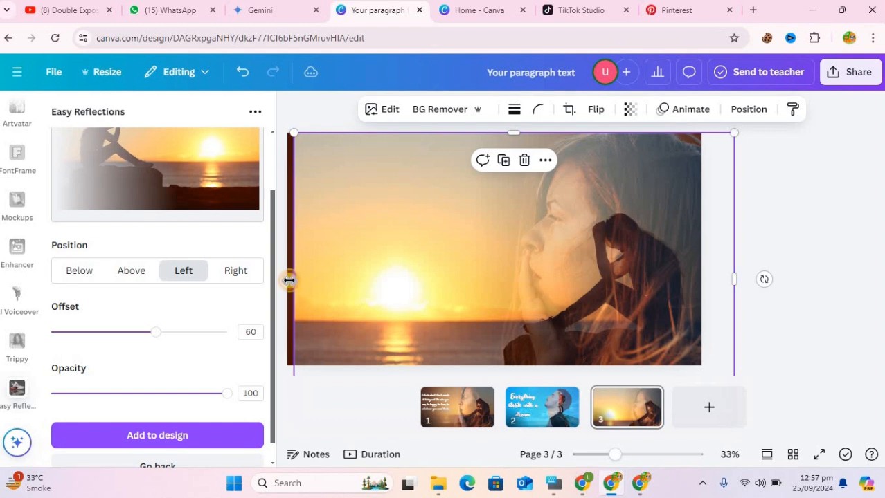
drag(290, 280, 286, 281)
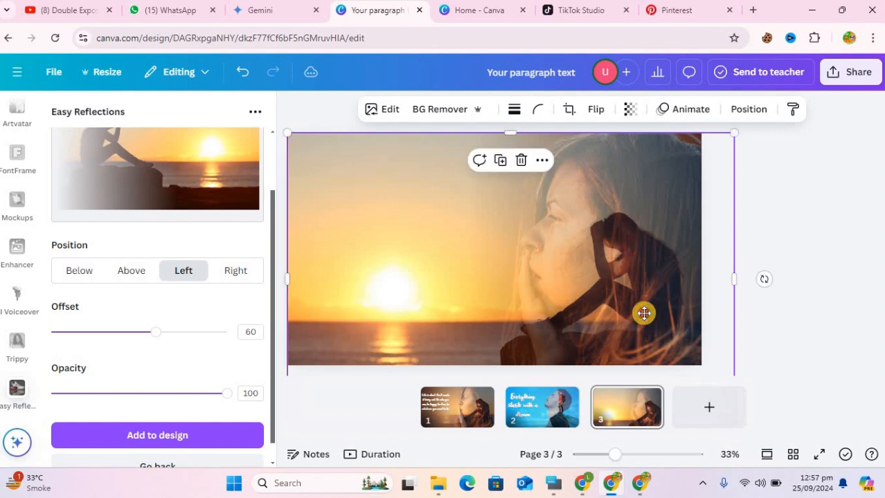
drag(644, 313, 644, 313)
drag(373, 190, 368, 191)
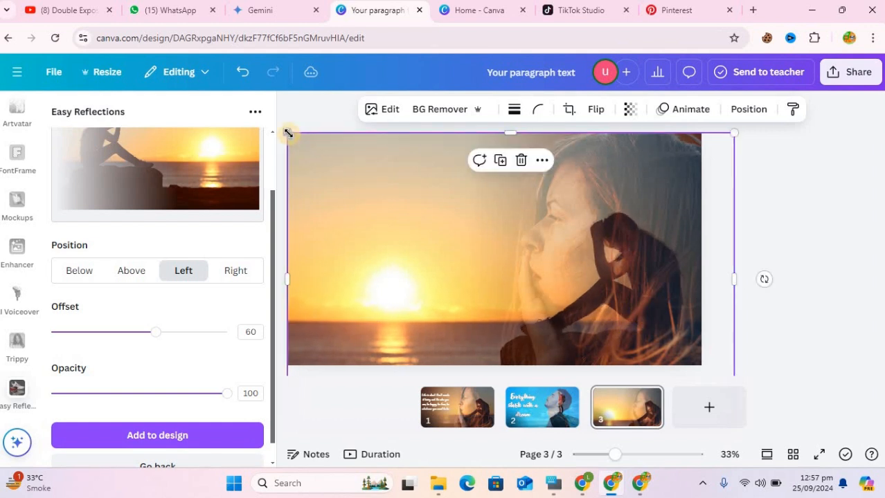
drag(283, 126, 275, 120)
drag(645, 287, 650, 291)
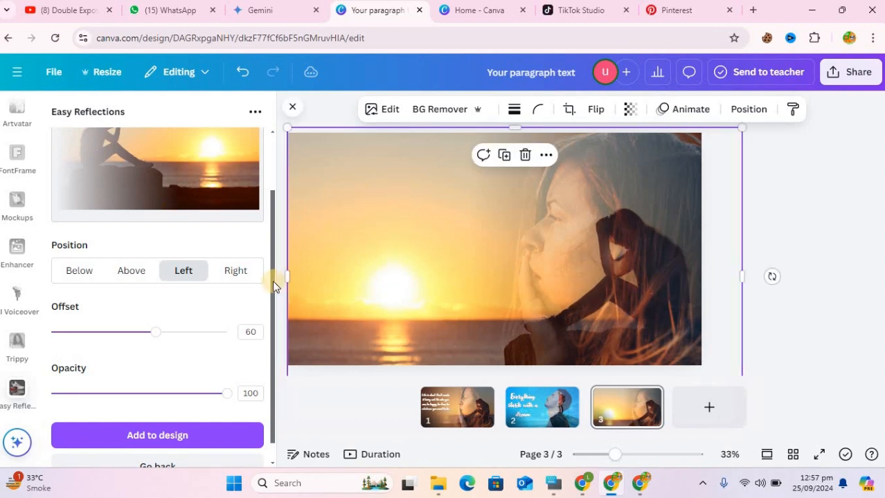
- Add a default heading text box to page 3
scroll(277, 213, up, 2)
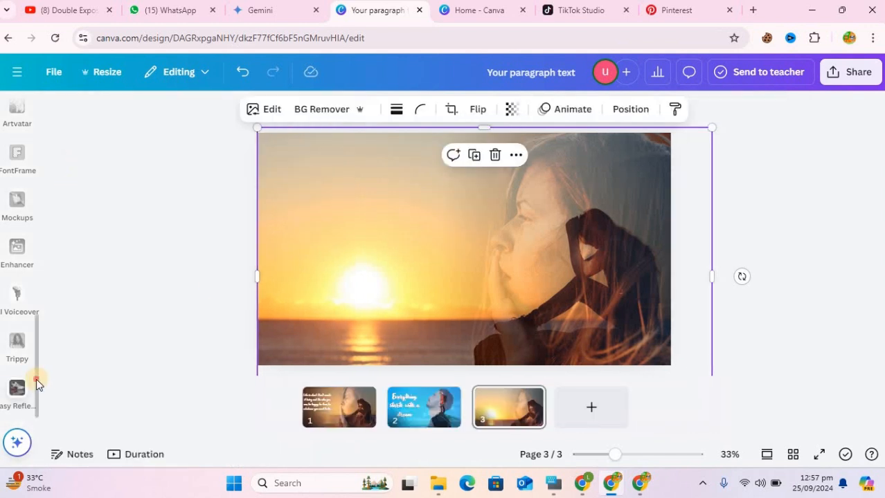
scroll(46, 192, up, 4)
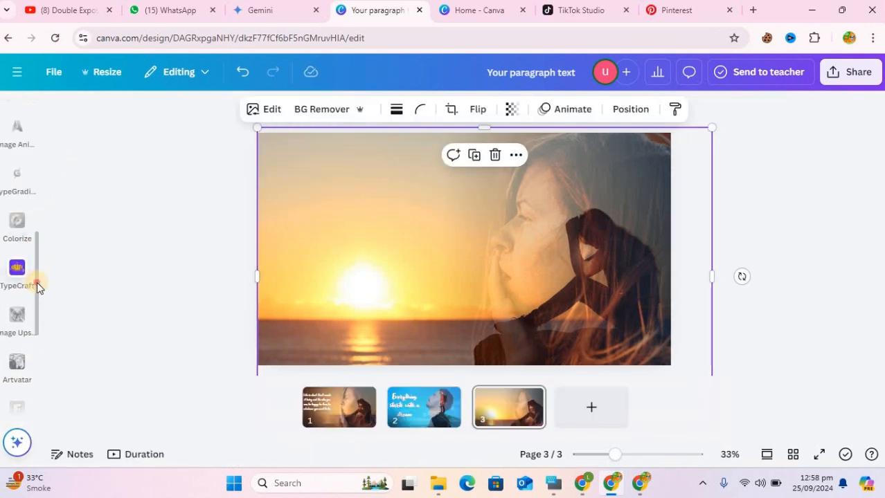
scroll(44, 212, up, 5)
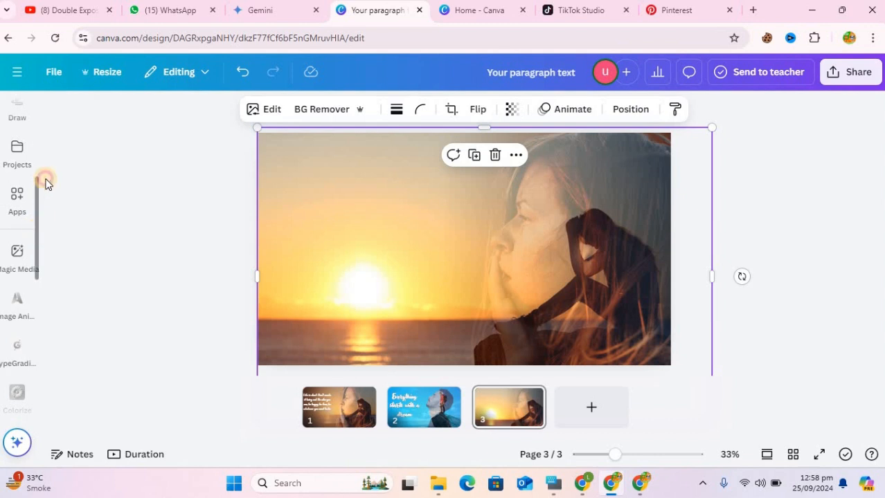
scroll(45, 183, up, 3)
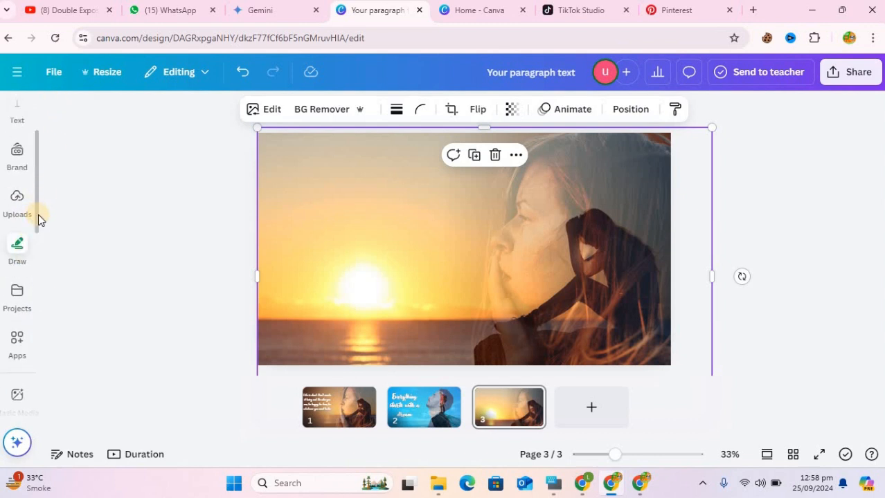
click(36, 221)
scroll(14, 178, up, 1)
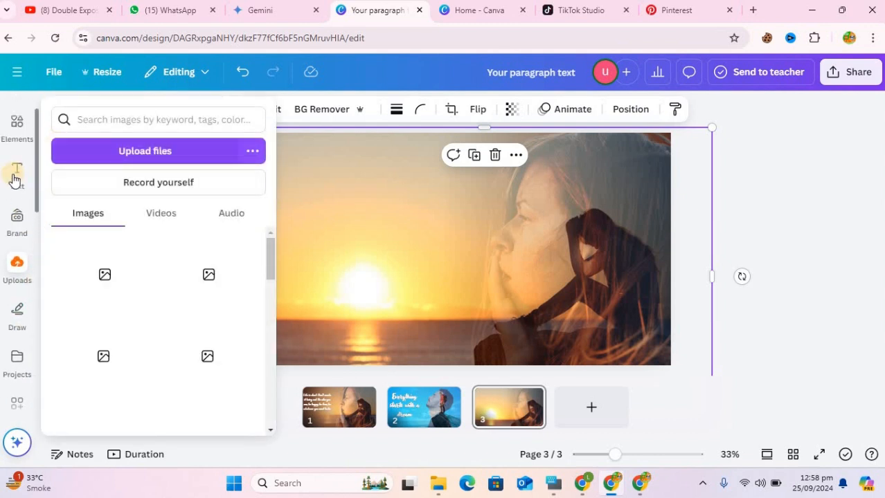
click(14, 180)
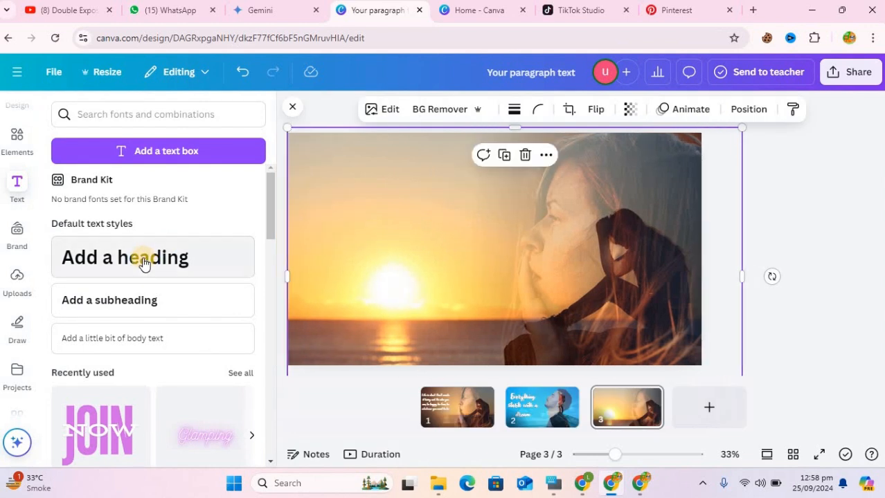
click(144, 263)
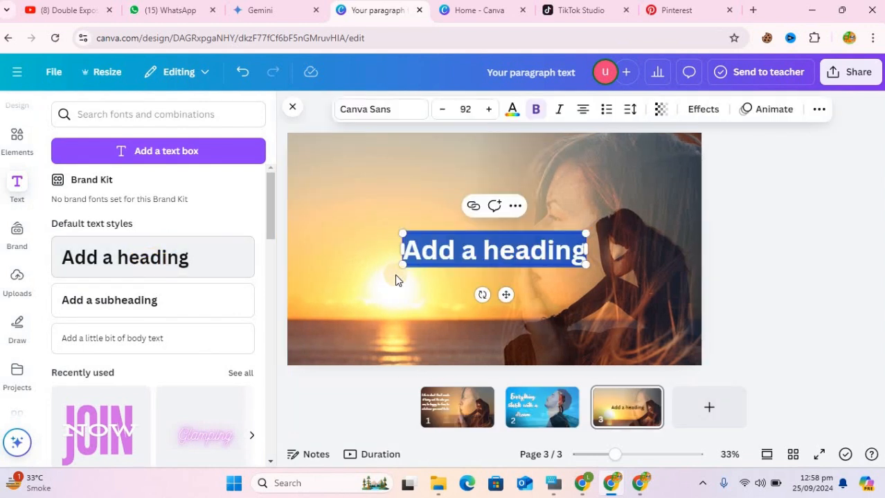
click(522, 254)
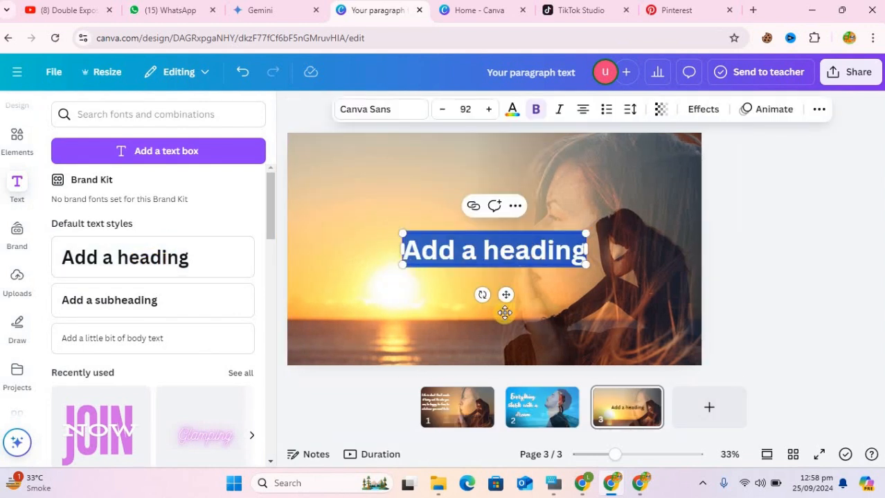
- Copy the full "Life is short. Don't waste it being sad..." quote from the text box on page 1
right_click(454, 403)
click(378, 227)
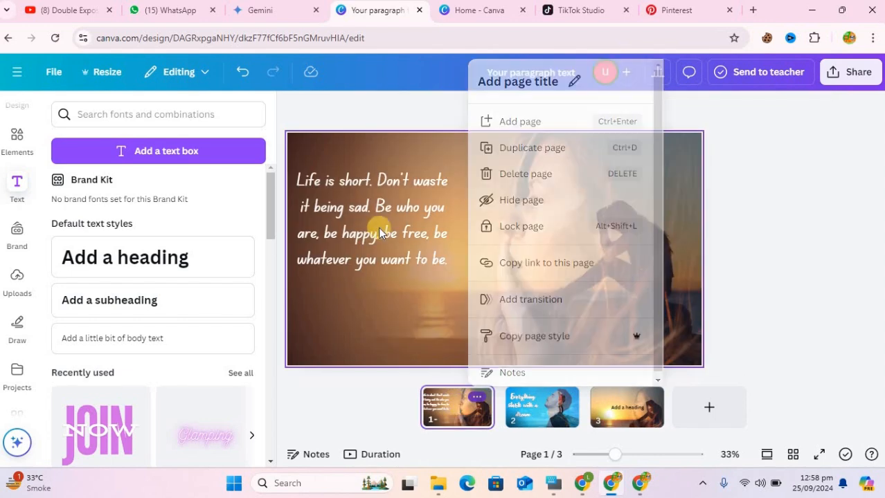
click(378, 227)
drag(448, 266, 292, 173)
key(ctrl+c)
right_click(385, 220)
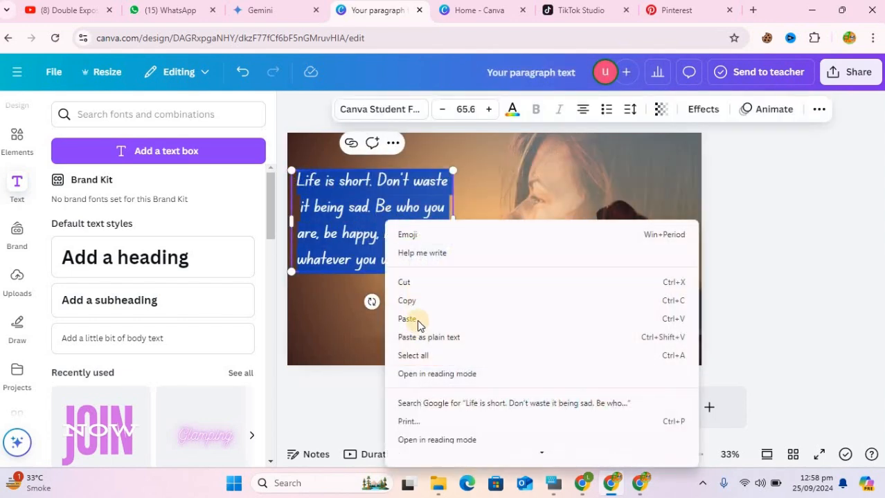
click(417, 298)
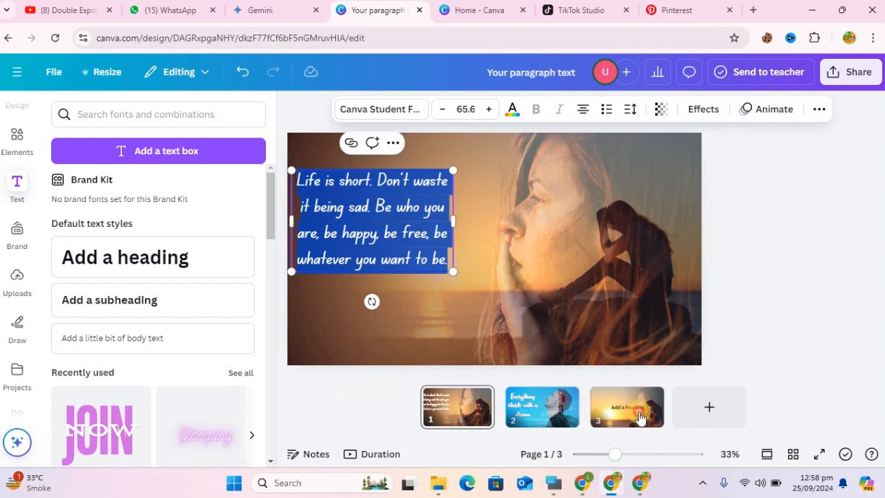
- Replace the heading's placeholder text on page 3 with the copied quote
click(613, 411)
double_click(511, 252)
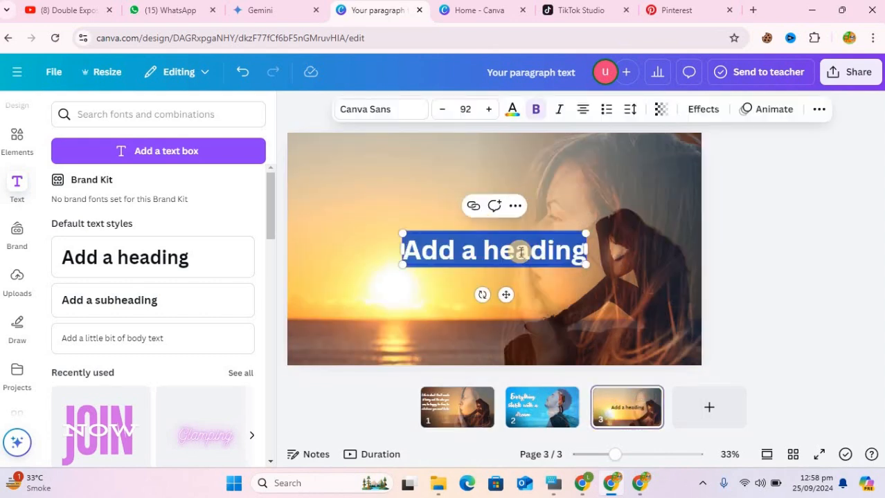
right_click(521, 255)
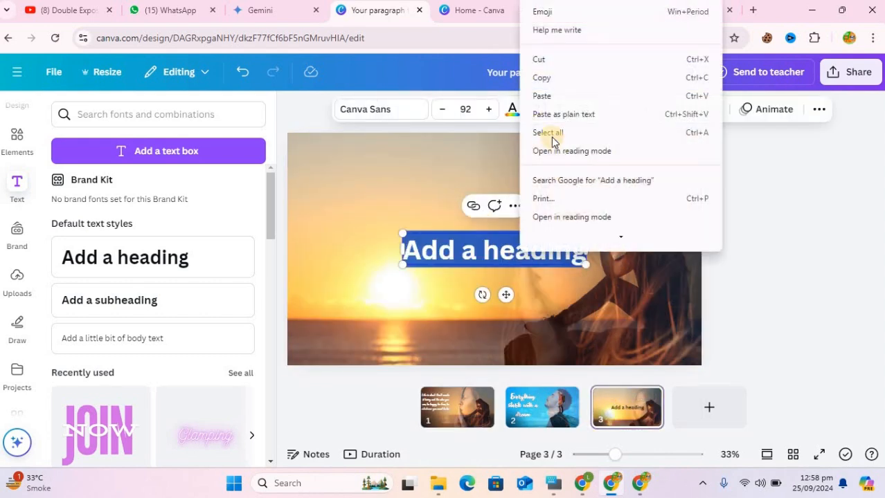
click(555, 97)
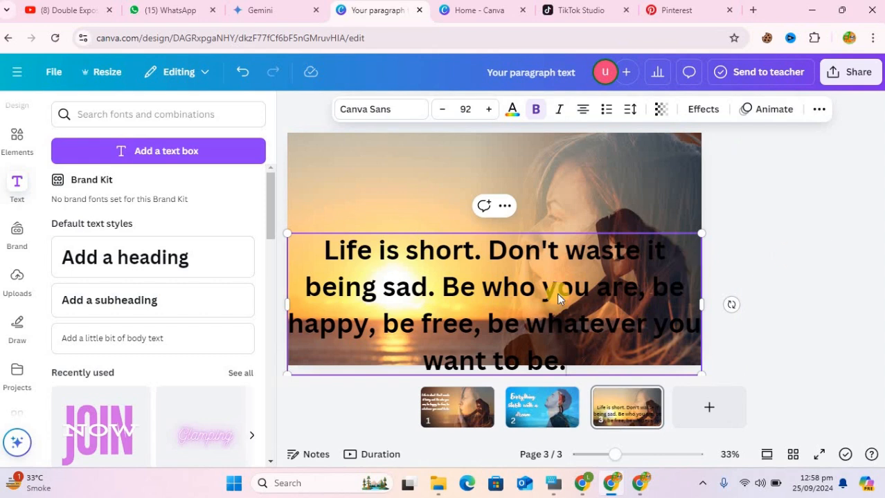
- Move the quote higher on the page and set its font to Magnolia Script
drag(557, 294, 528, 212)
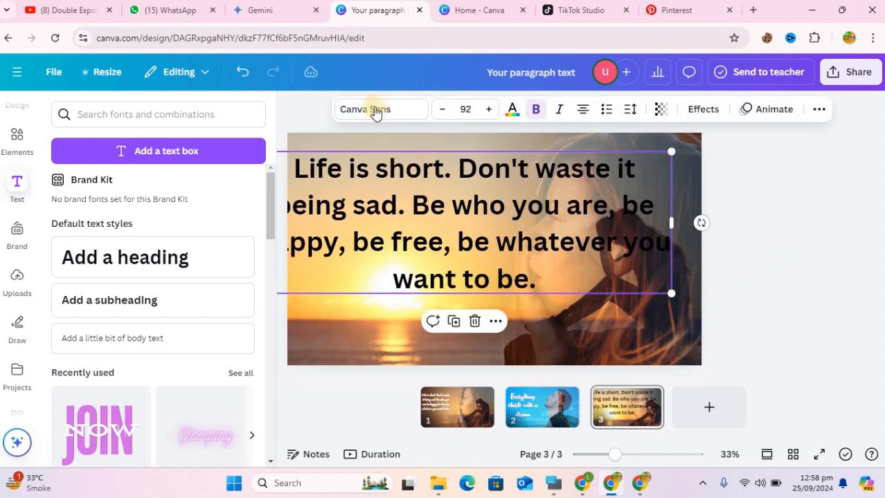
click(398, 113)
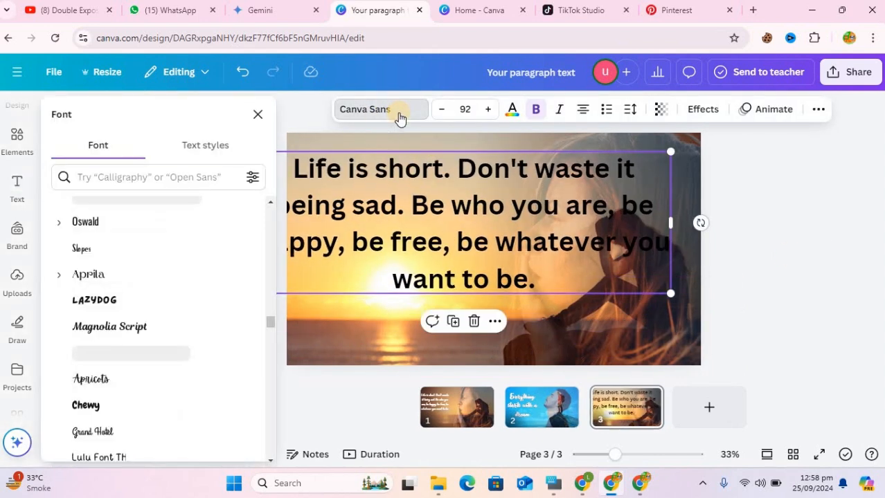
click(171, 326)
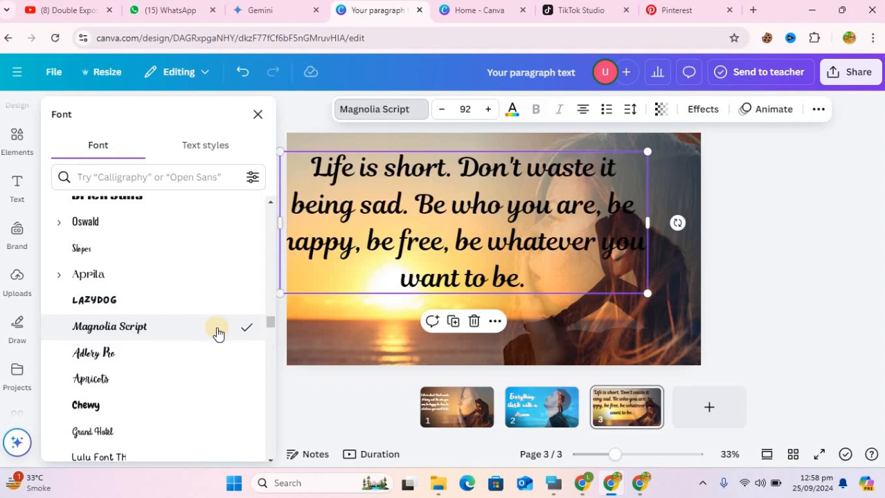
- Shrink the quote to about size 51.2 in the page's upper-left area and color it white #ffffff
drag(643, 292, 430, 207)
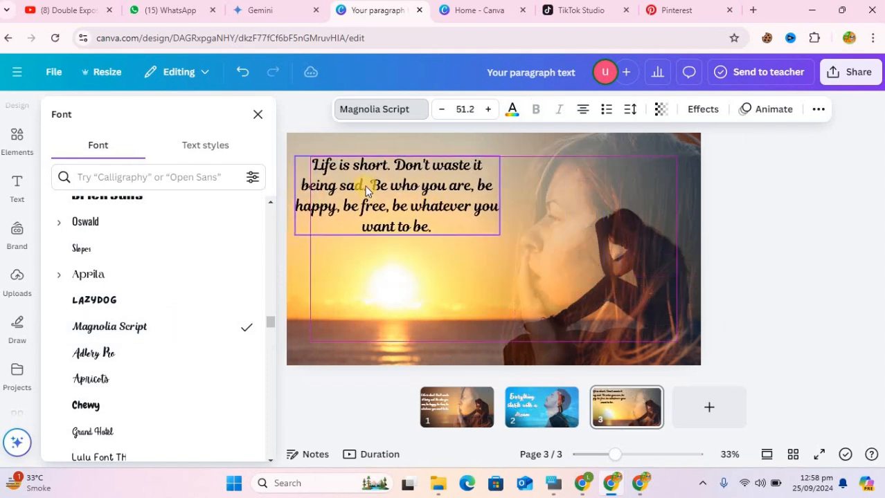
click(511, 113)
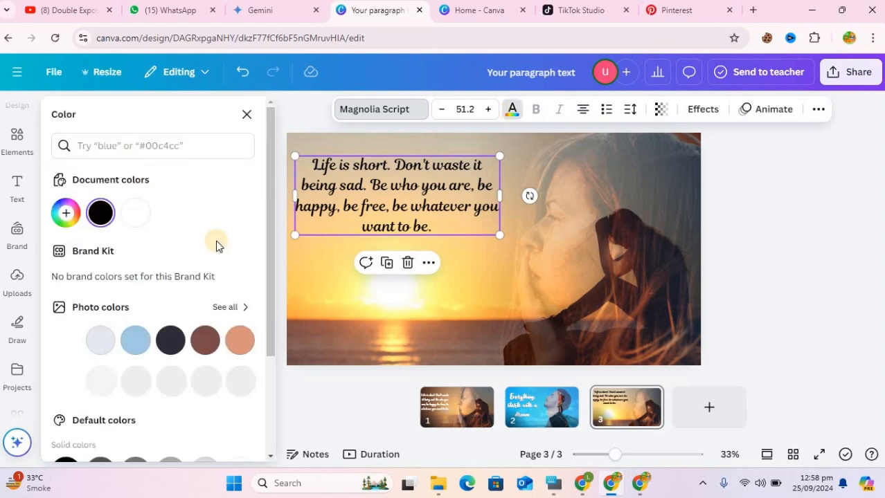
click(132, 215)
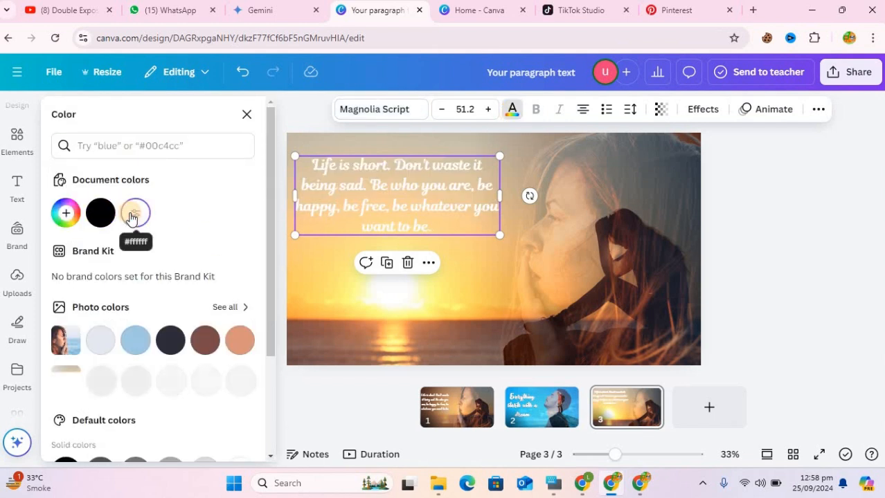
- Apply the Outline effect to the quote on page 3 and set the outline color to black
click(702, 111)
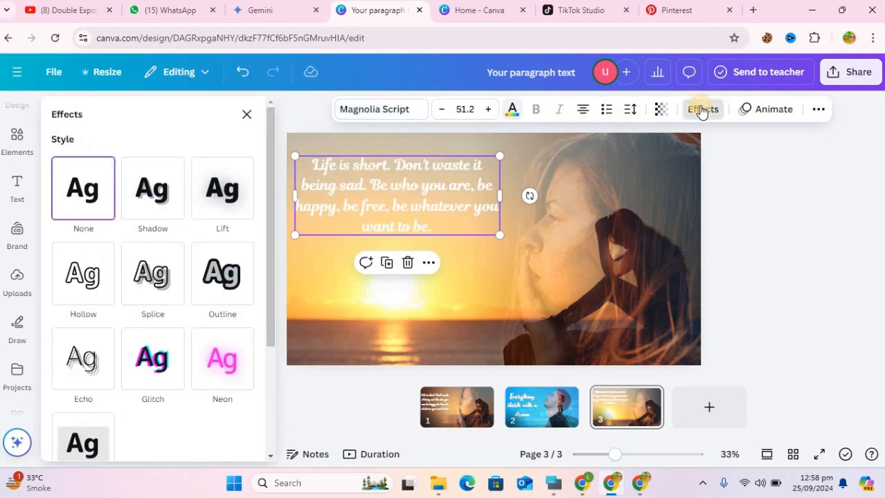
click(222, 297)
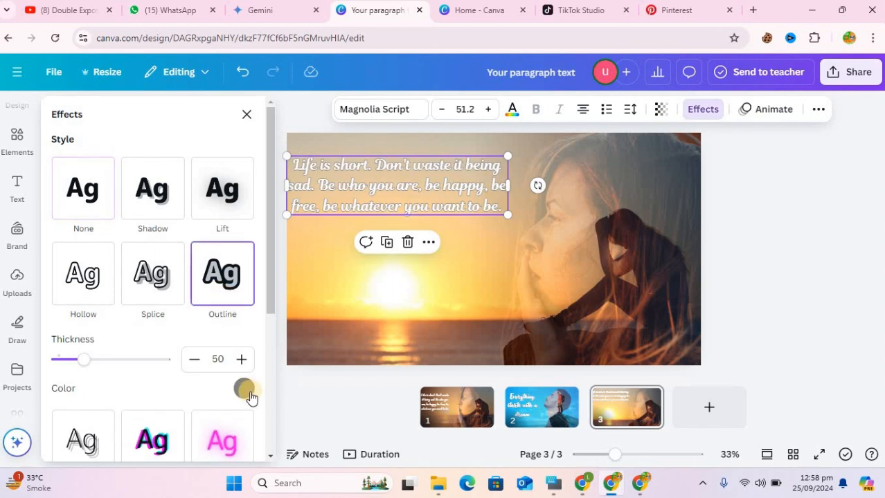
click(244, 387)
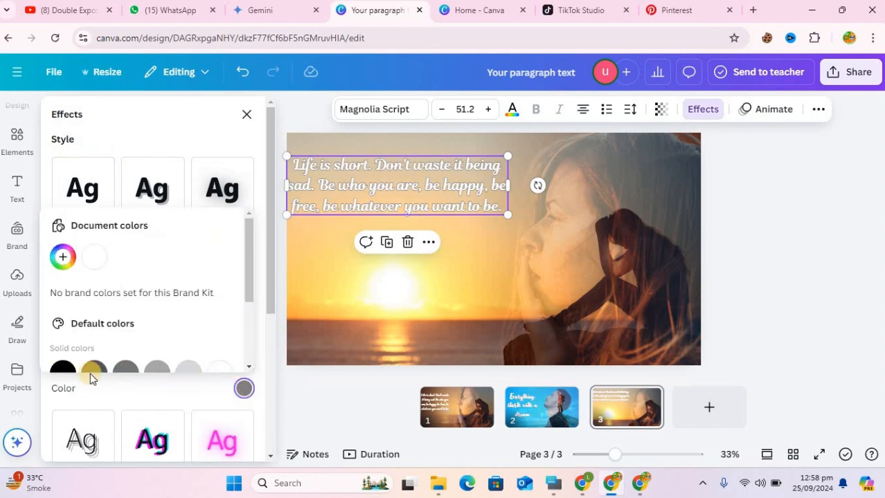
click(63, 368)
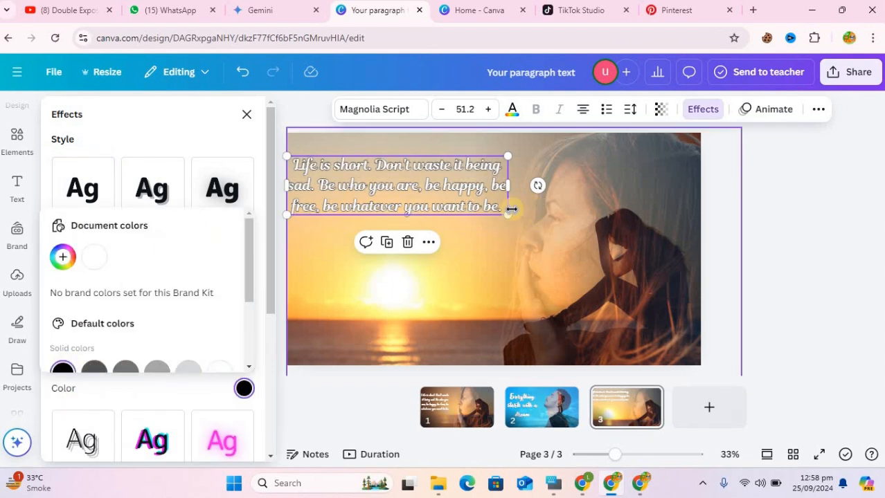
- Enlarge the quote to about size 53.8, narrow its box so the text wraps onto four lines, and move it slightly away from the page's left edge
drag(516, 218, 519, 219)
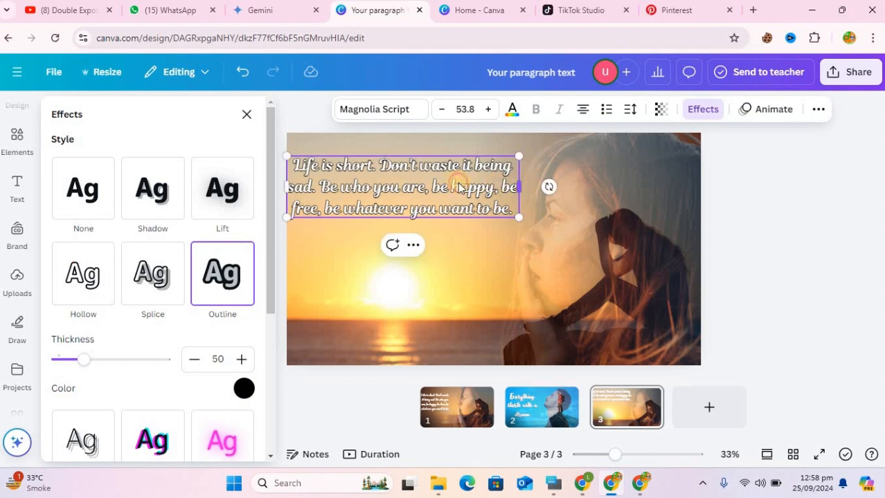
drag(519, 186, 457, 198)
click(410, 240)
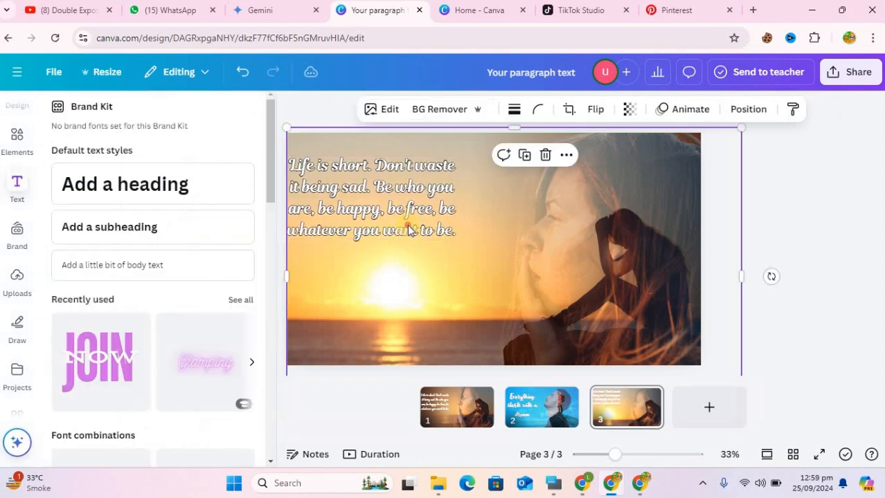
drag(435, 232, 453, 233)
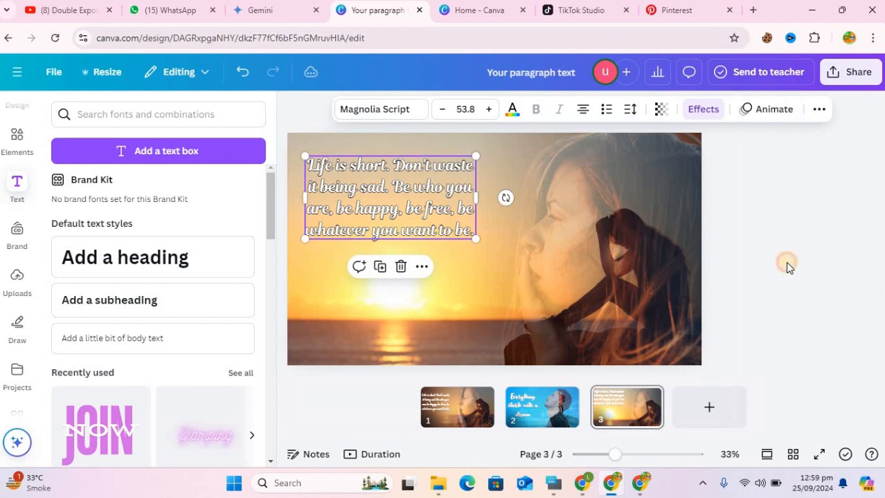
click(786, 264)
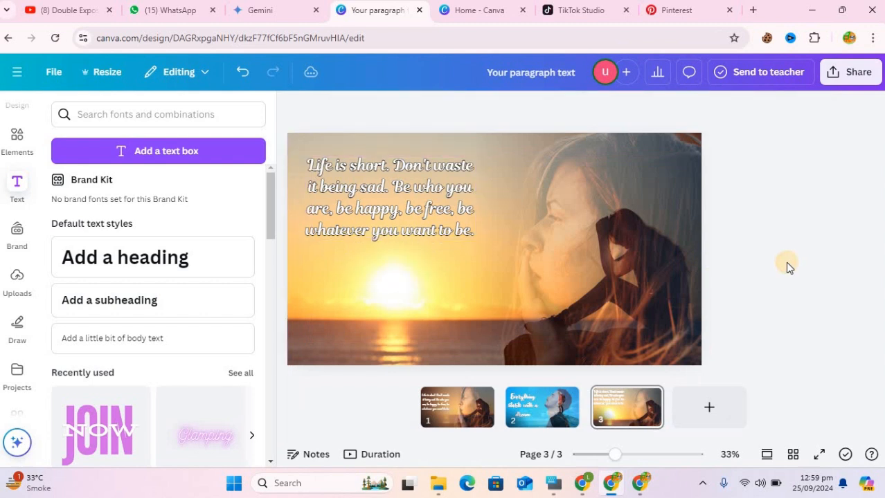